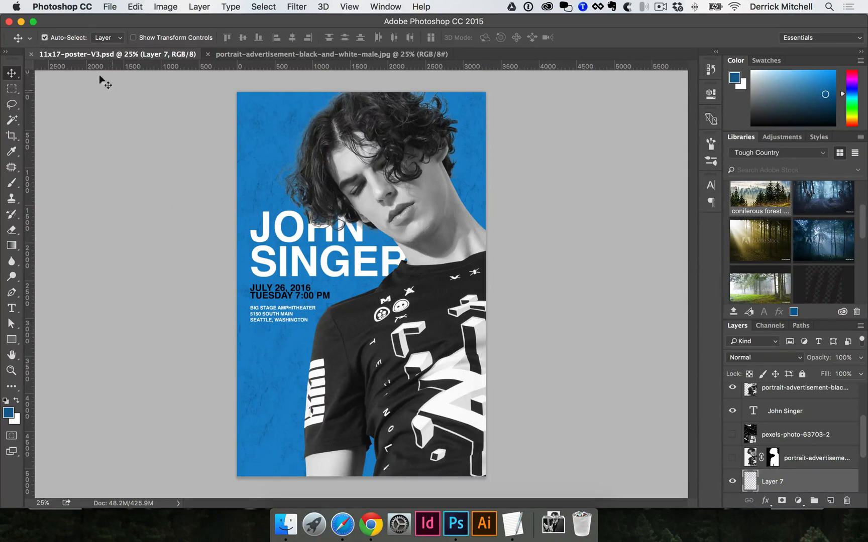
Switch to Finder and rename 11x17-poster.psd on the Desktop as 11x17-poster-V1.psd.
{"action": "left_click", "coordinate": [289, 535]}
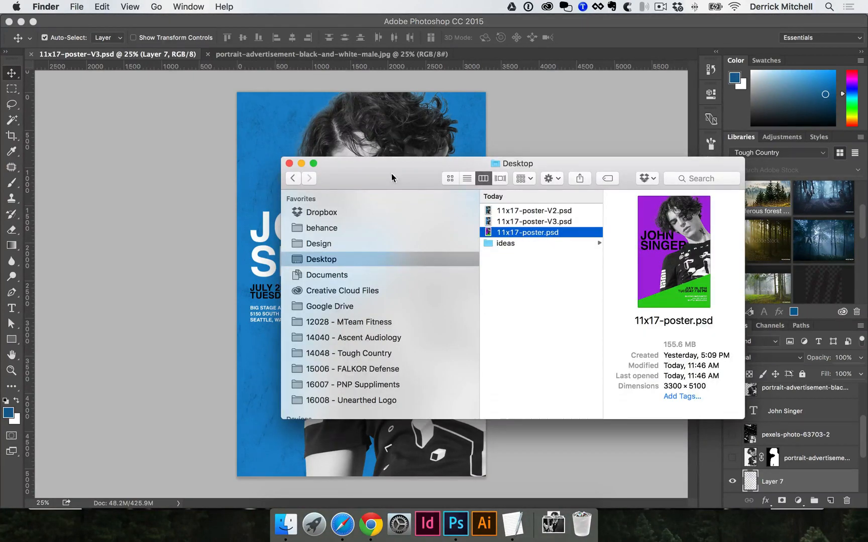
{"action": "left_click_drag", "start_coordinate": [394, 178], "coordinate": [317, 173]}
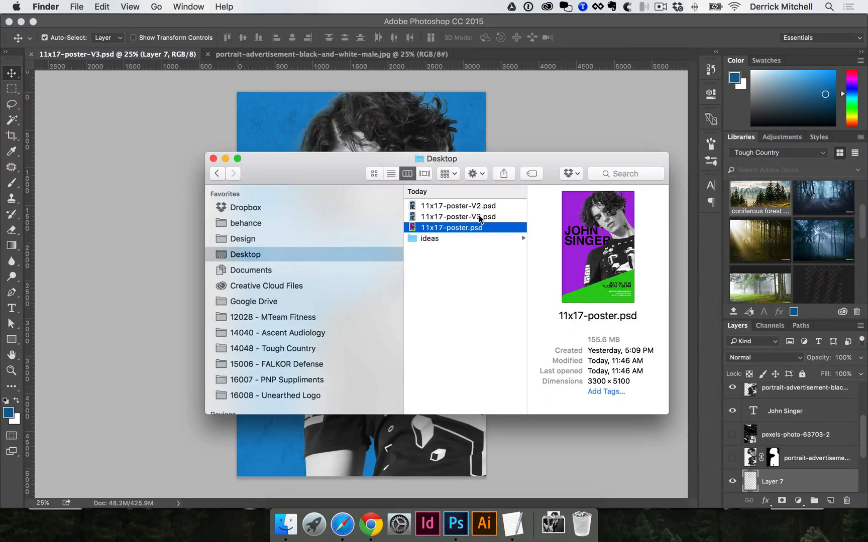
{"action": "left_click", "coordinate": [458, 229]}
{"action": "key", "text": "Right"}
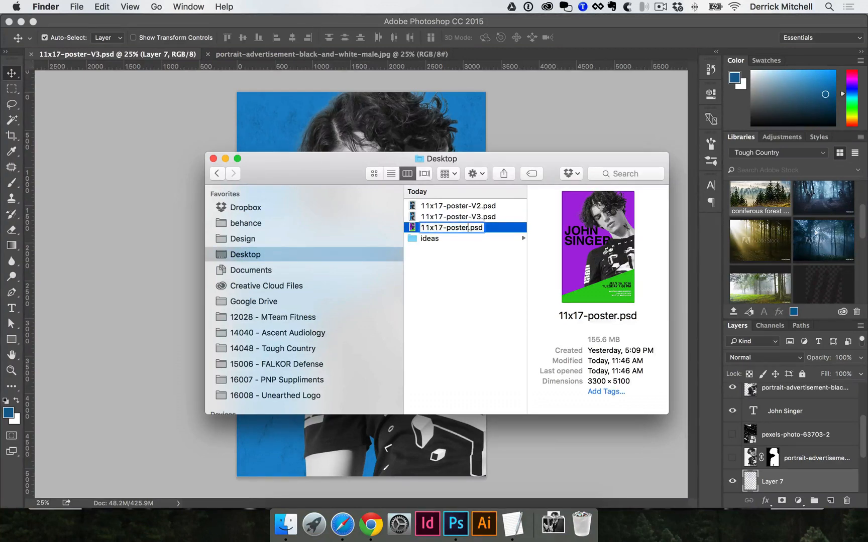
{"action": "type", "text": "-V1"}
{"action": "key", "text": "Return"}
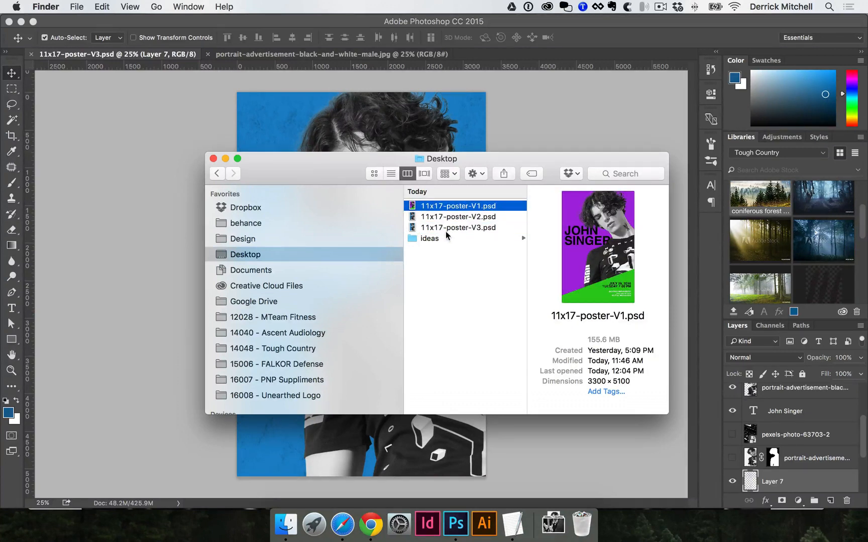
Open the V1, V2 and V3 poster files together in Photoshop and close the portrait-advertisement-black-and-white-male.jpg document.
{"action": "left_click", "coordinate": [459, 229], "text": "shift"}
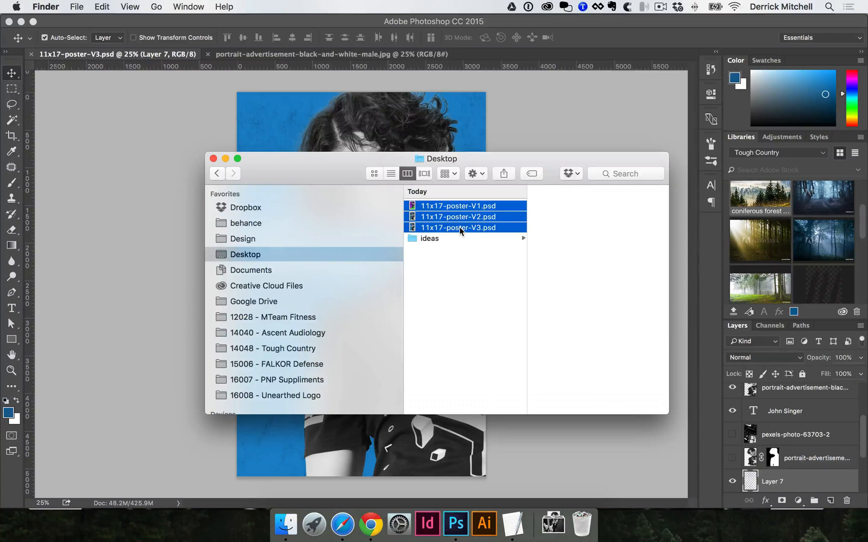
{"action": "double_click", "coordinate": [460, 227]}
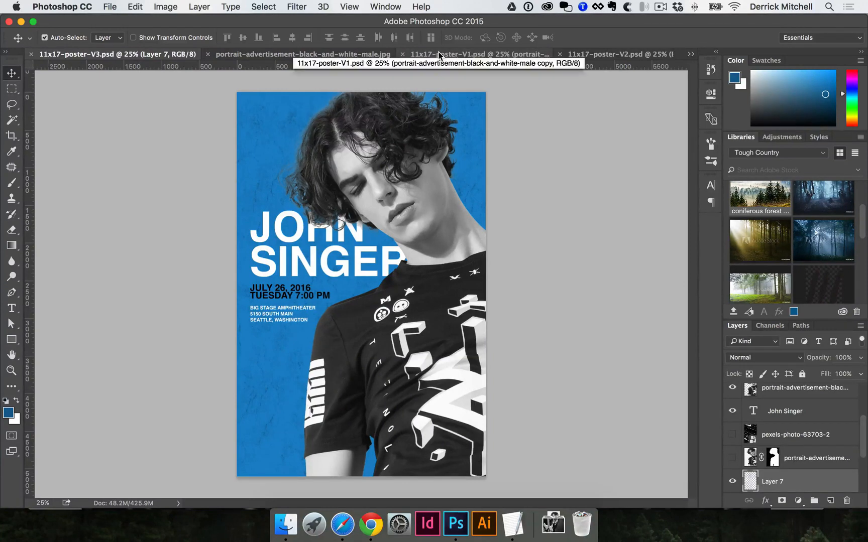
{"action": "left_click", "coordinate": [383, 54]}
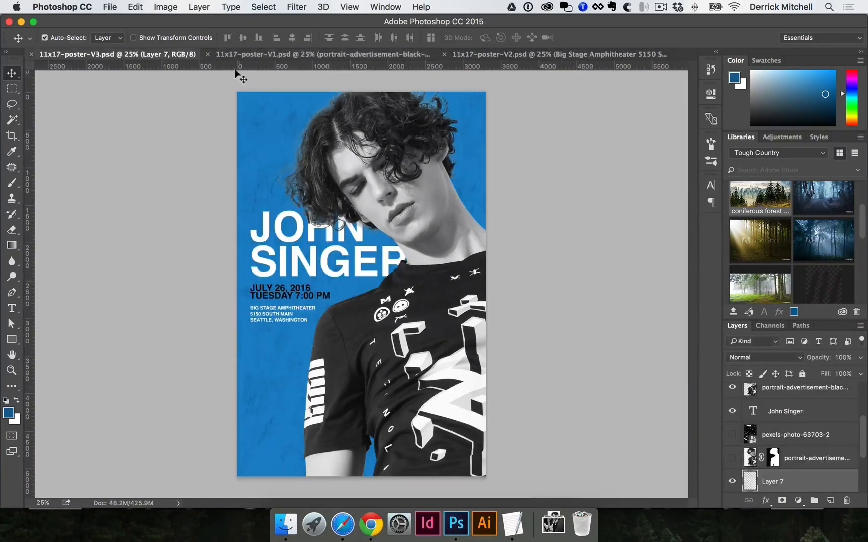
Compare the V1, V2 and V3 poster designs by viewing each document in turn, ending on V3.
{"action": "left_click", "coordinate": [268, 54]}
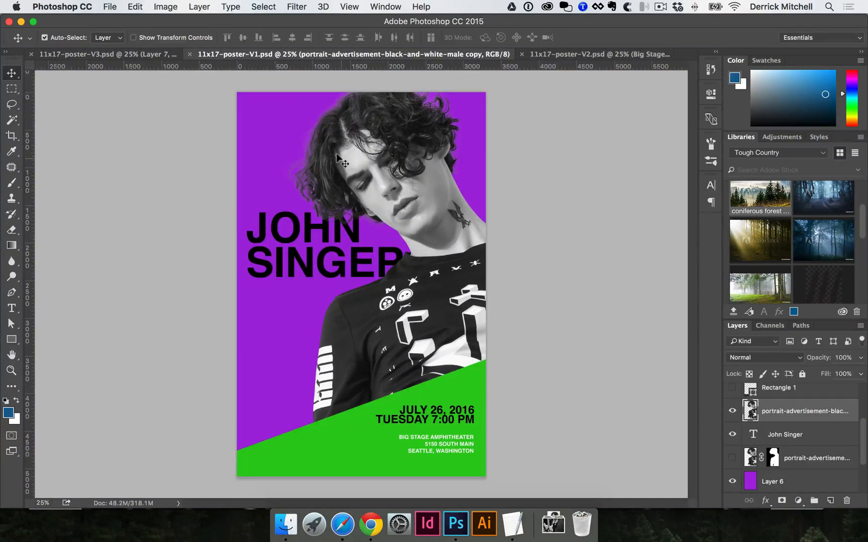
{"action": "left_click", "coordinate": [602, 55]}
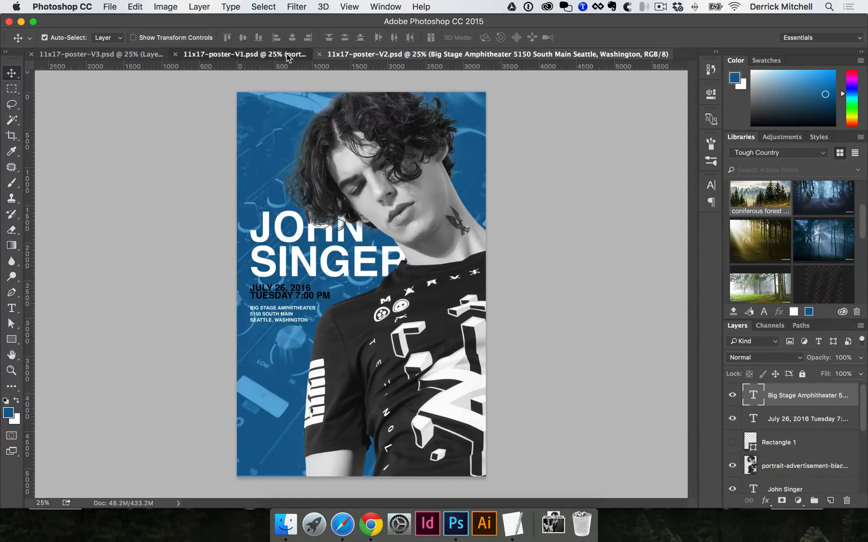
{"action": "left_click", "coordinate": [244, 55]}
{"action": "left_click", "coordinate": [576, 54]}
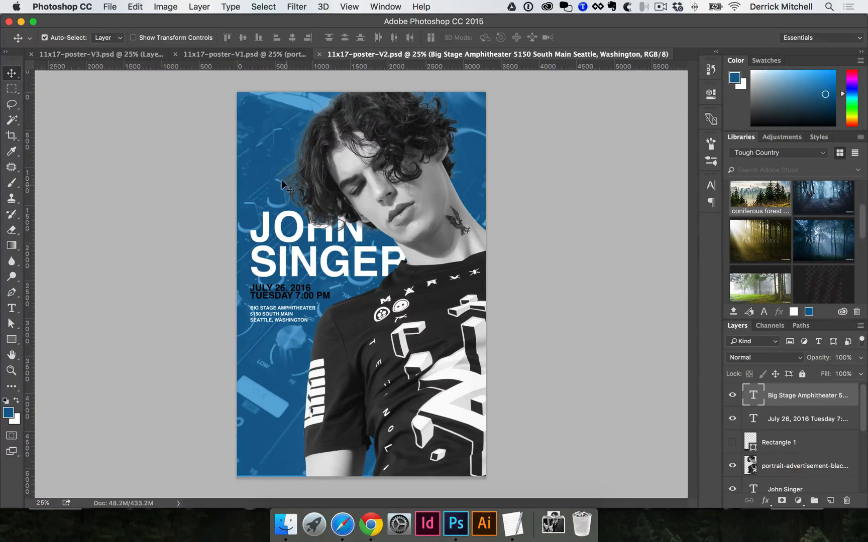
{"action": "left_click", "coordinate": [117, 56]}
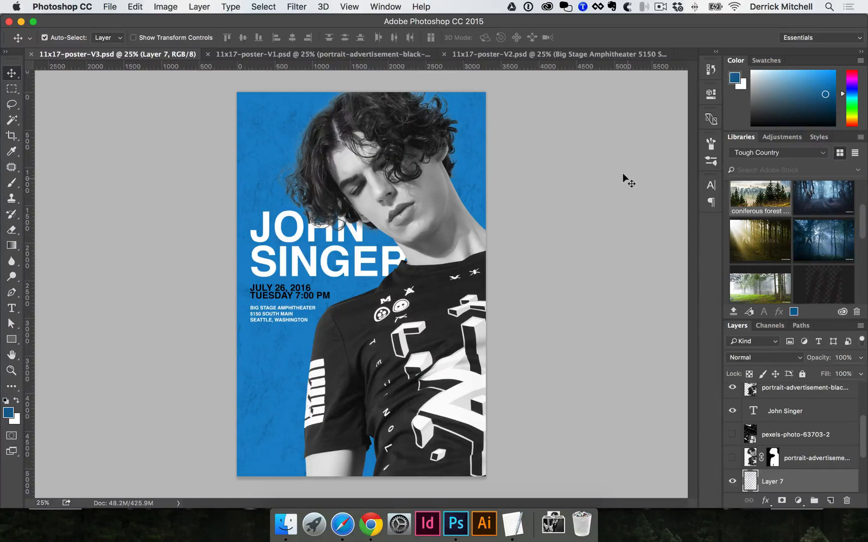
Fit the V3, V1 and V2 poster documents to the screen so all three share the same zoom.
{"action": "key", "text": "super+0"}
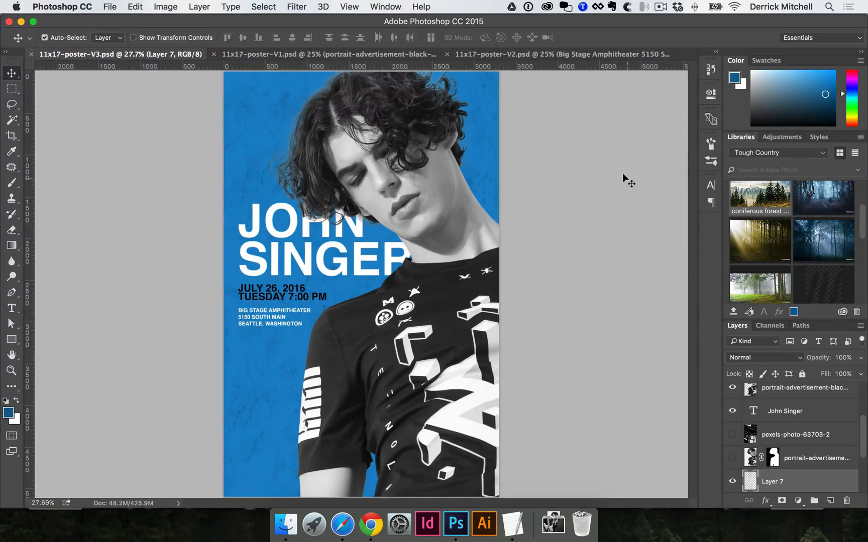
{"action": "left_click", "coordinate": [350, 6]}
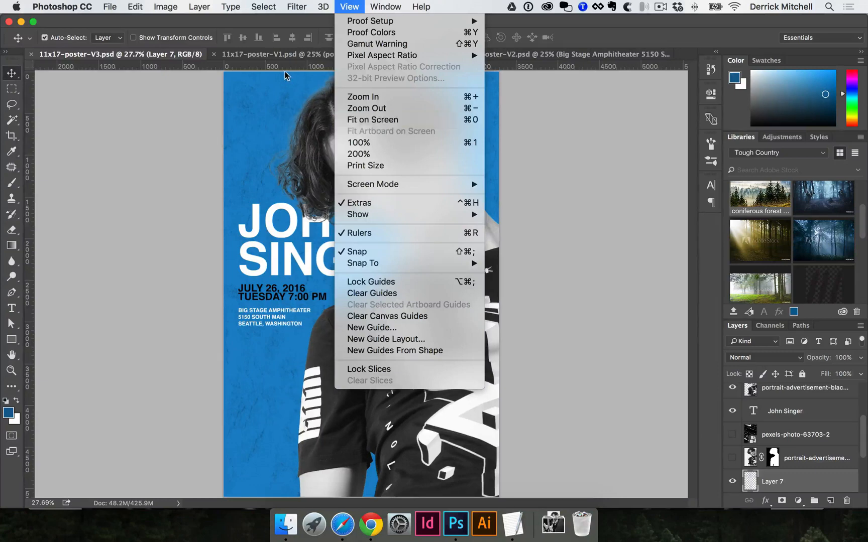
{"action": "left_click", "coordinate": [291, 55]}
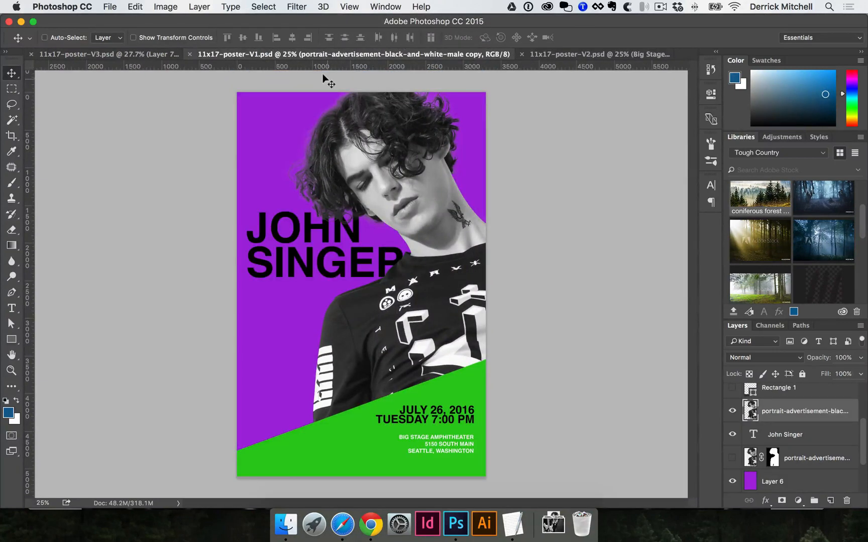
{"action": "key", "text": "super+0"}
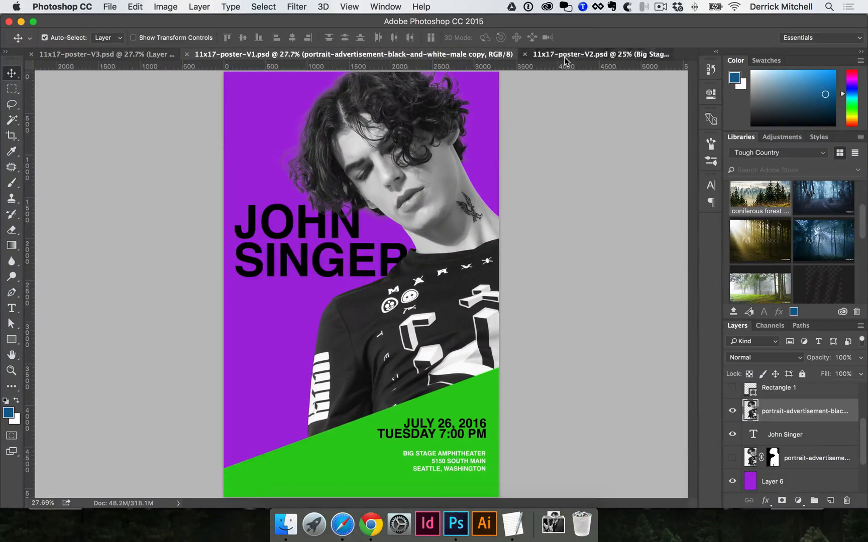
{"action": "left_click", "coordinate": [564, 57]}
{"action": "key", "text": "super+o"}
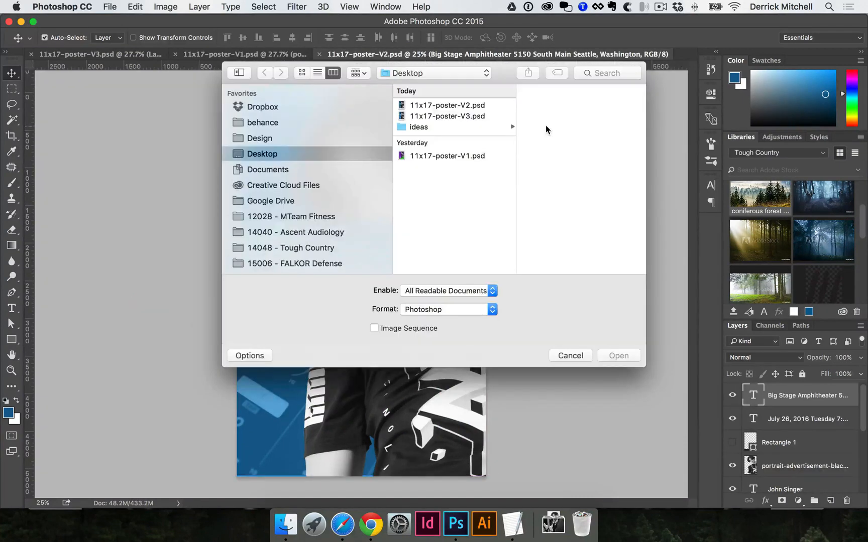
{"action": "left_click", "coordinate": [569, 356]}
{"action": "key", "text": "super"}
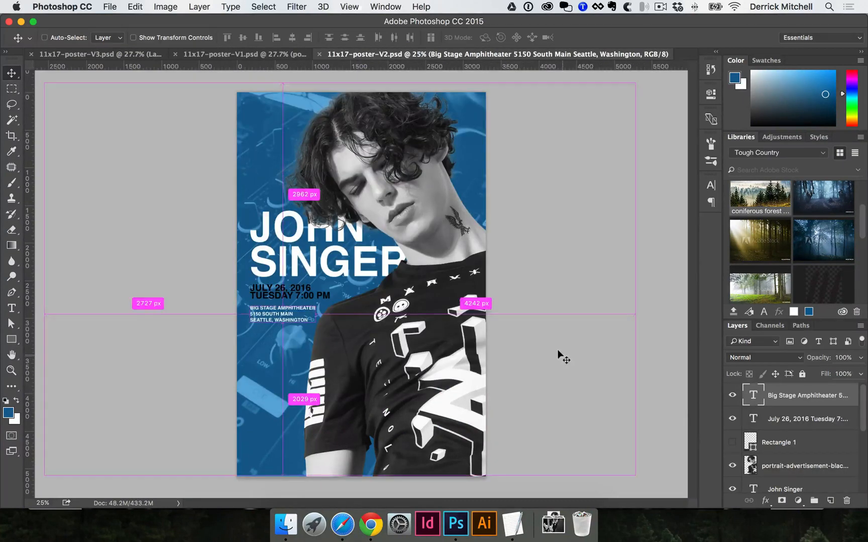
{"action": "key", "text": "super+0"}
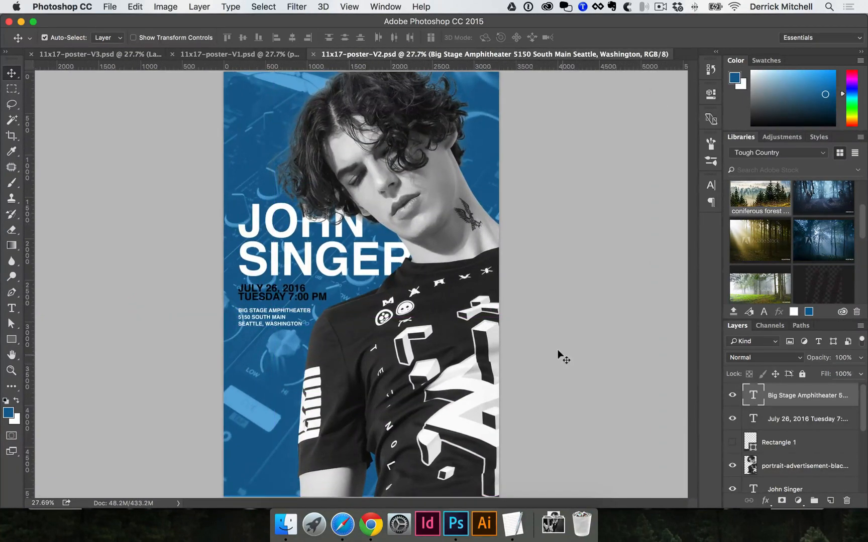
Capture a screenshot of the full V3 poster area, from its upper-left corner to its lower-right corner.
{"action": "left_click", "coordinate": [127, 54]}
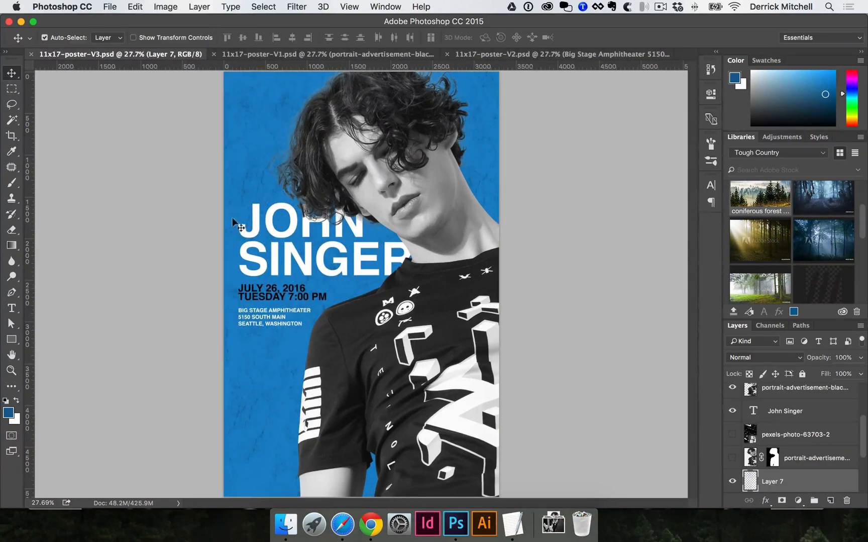
{"action": "key", "text": "super"}
{"action": "key", "text": "super+shift+4"}
{"action": "left_click_drag", "start_coordinate": [259, 99], "coordinate": [390, 249]}
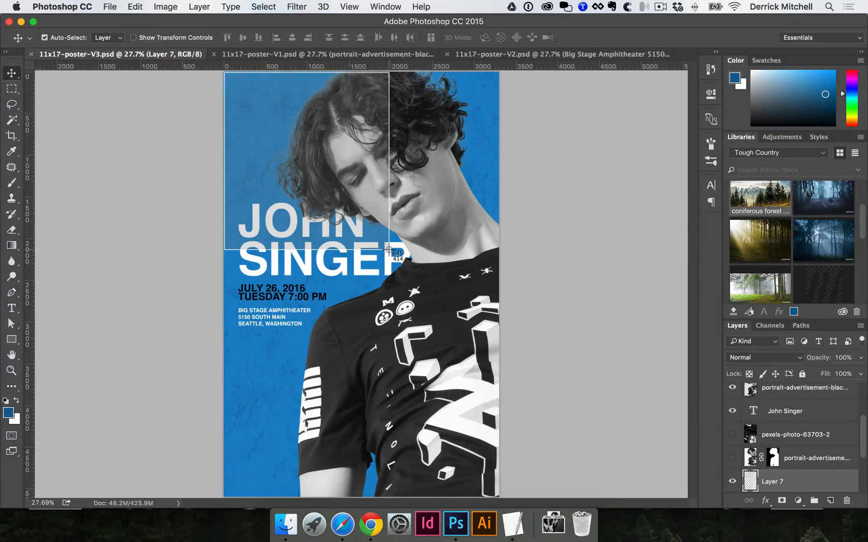
{"action": "left_click_drag", "start_coordinate": [389, 250], "coordinate": [498, 496]}
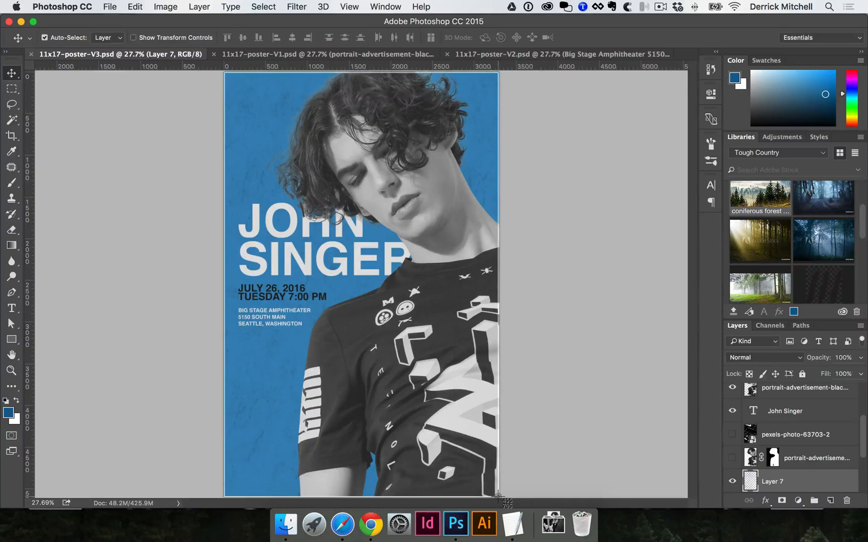
{"action": "left_click_drag", "start_coordinate": [499, 496], "coordinate": [498, 496]}
Capture a screenshot of the full purple and green V1 poster with the same canvas framing.
{"action": "left_click", "coordinate": [376, 56]}
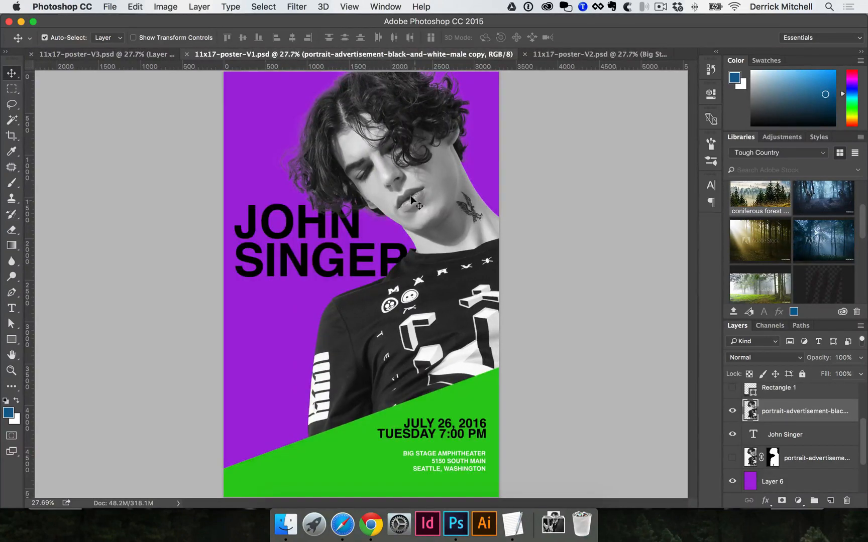
{"action": "key", "text": "super+shift+4"}
{"action": "left_click_drag", "start_coordinate": [275, 156], "coordinate": [498, 496]}
{"action": "key", "text": "space"}
Switch to Finder and preview the V3 and V1 poster screenshots on the Desktop.
{"action": "left_click", "coordinate": [286, 524]}
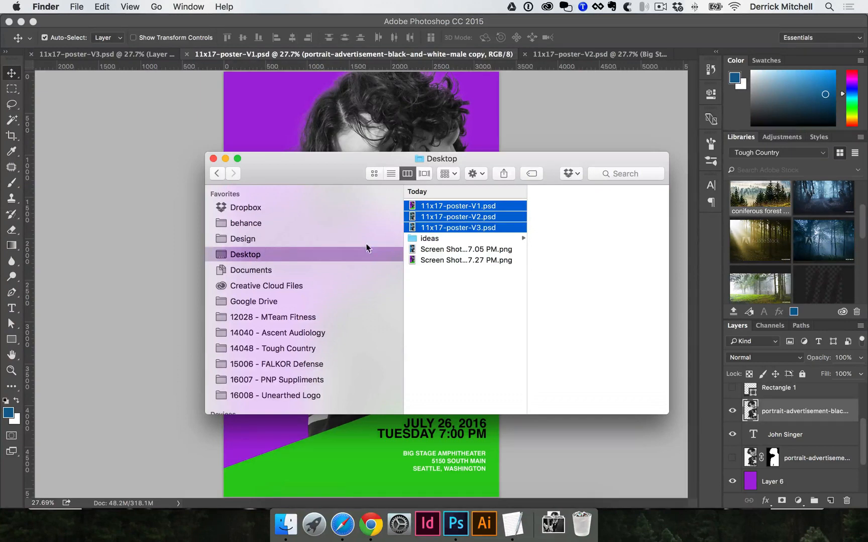
{"action": "left_click", "coordinate": [496, 386]}
{"action": "left_click", "coordinate": [477, 250]}
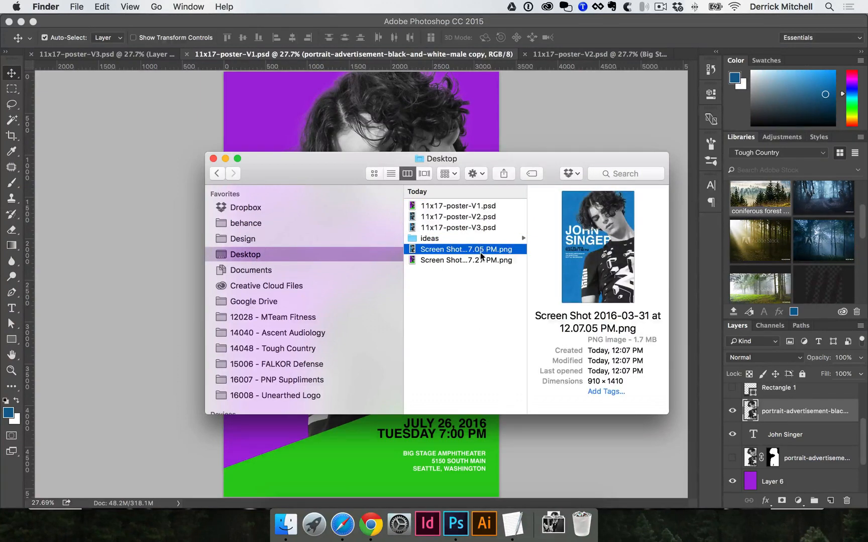
{"action": "left_click", "coordinate": [476, 260]}
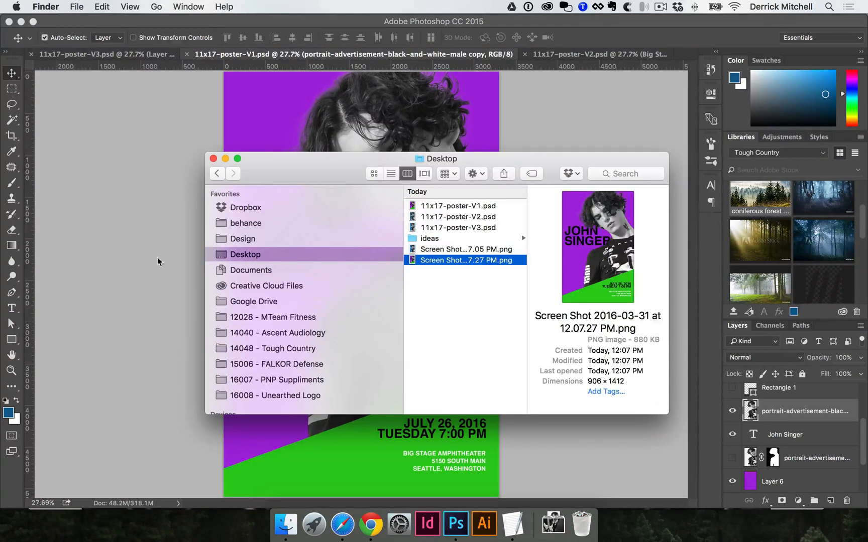
Return to Photoshop and capture a screenshot of the full V2 poster with the dark blue background image.
{"action": "left_click", "coordinate": [116, 246]}
{"action": "left_click", "coordinate": [555, 53]}
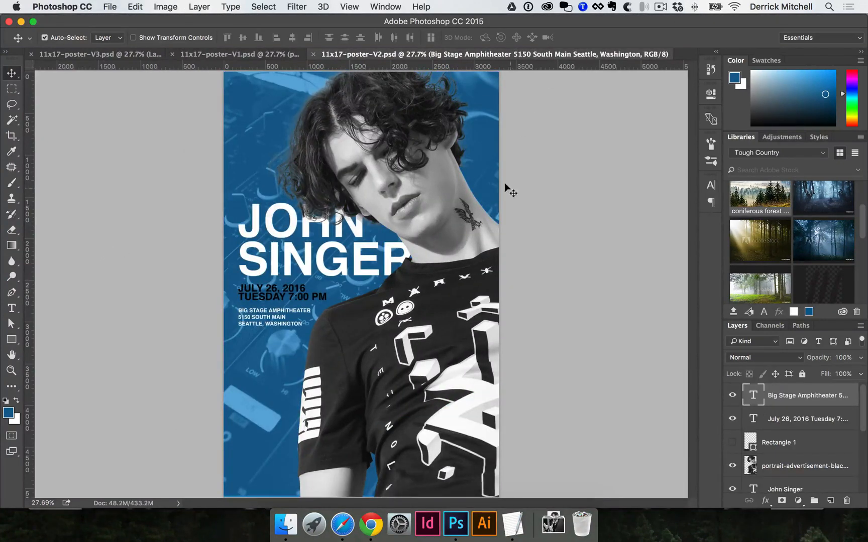
{"action": "key", "text": "super+shift+4"}
{"action": "left_click_drag", "start_coordinate": [358, 176], "coordinate": [498, 496]}
{"action": "key", "text": "space"}
{"action": "left_click", "coordinate": [108, 5]}
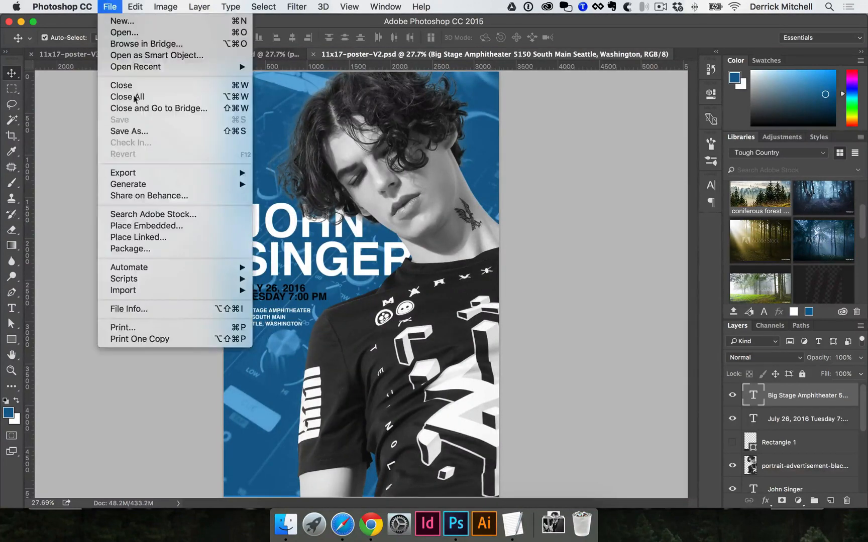
{"action": "mouse_move", "coordinate": [145, 173]}
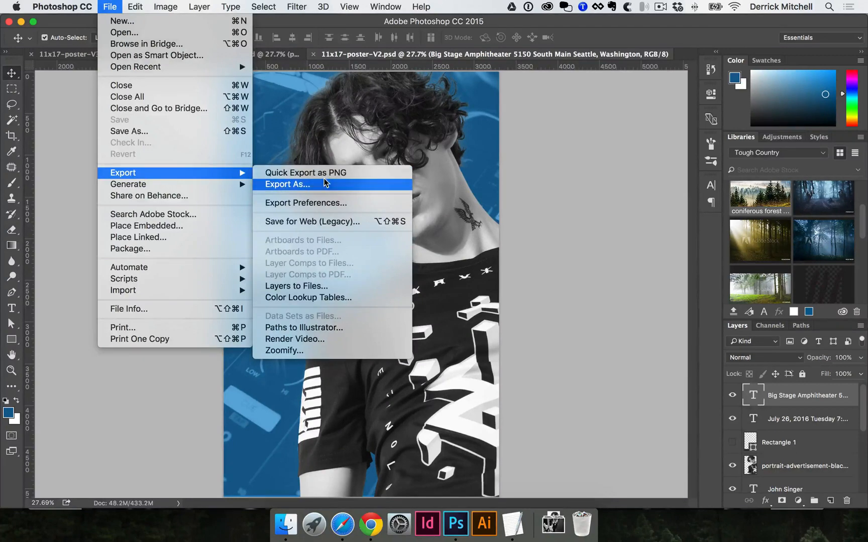
{"action": "left_click", "coordinate": [536, 169]}
{"action": "key", "text": "super+shift+4"}
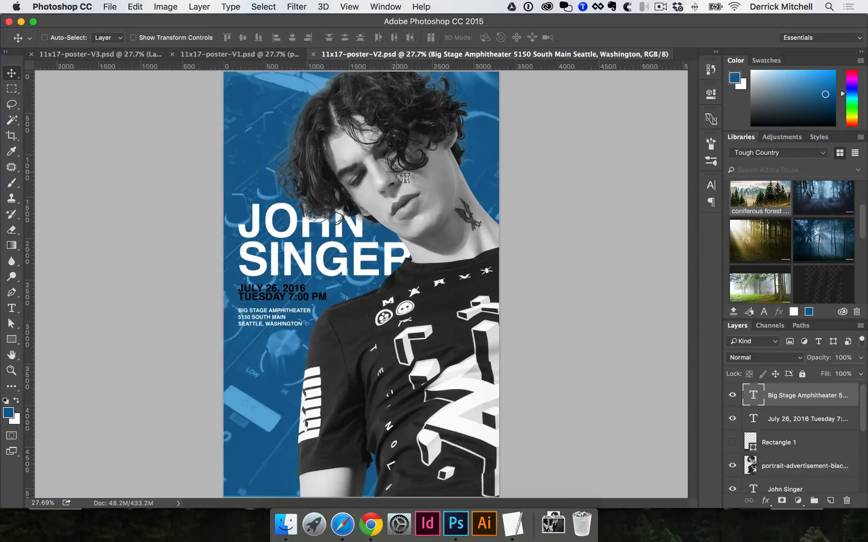
{"action": "left_click_drag", "start_coordinate": [224, 74], "coordinate": [441, 400]}
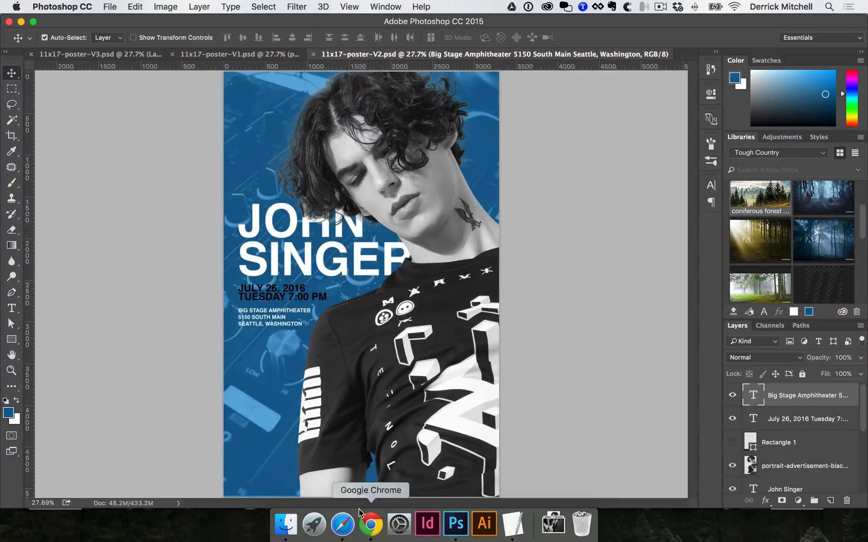
Switch to Finder and rename the Desktop screenshot of the bright blue poster as poster-V3.
{"action": "left_click", "coordinate": [286, 523]}
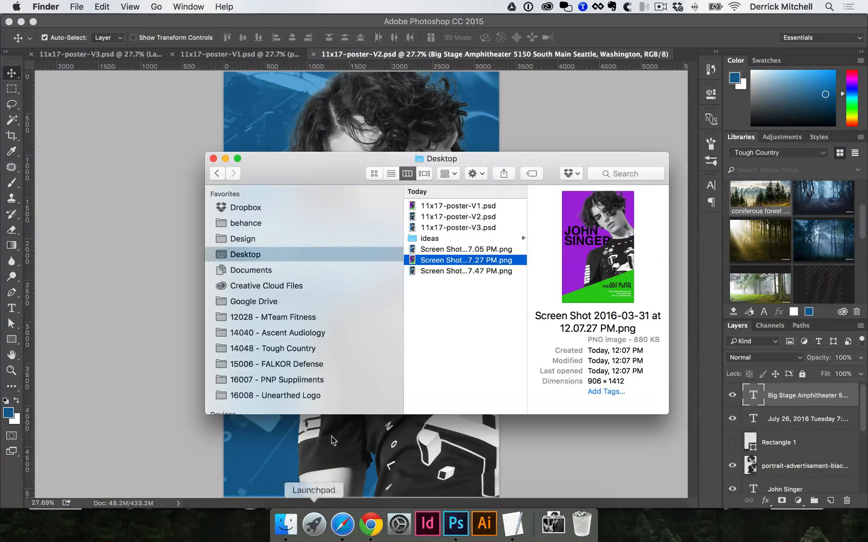
{"action": "left_click", "coordinate": [470, 296]}
{"action": "left_click", "coordinate": [471, 249]}
{"action": "left_click_drag", "start_coordinate": [301, 170], "coordinate": [245, 159]}
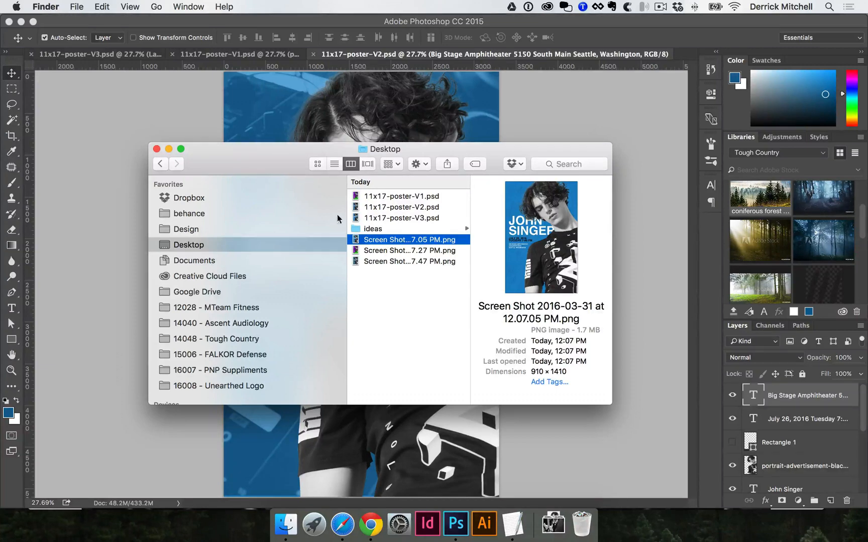
{"action": "left_click_drag", "start_coordinate": [529, 238], "coordinate": [513, 278]}
{"action": "left_click_drag", "start_coordinate": [263, 157], "coordinate": [295, 166]}
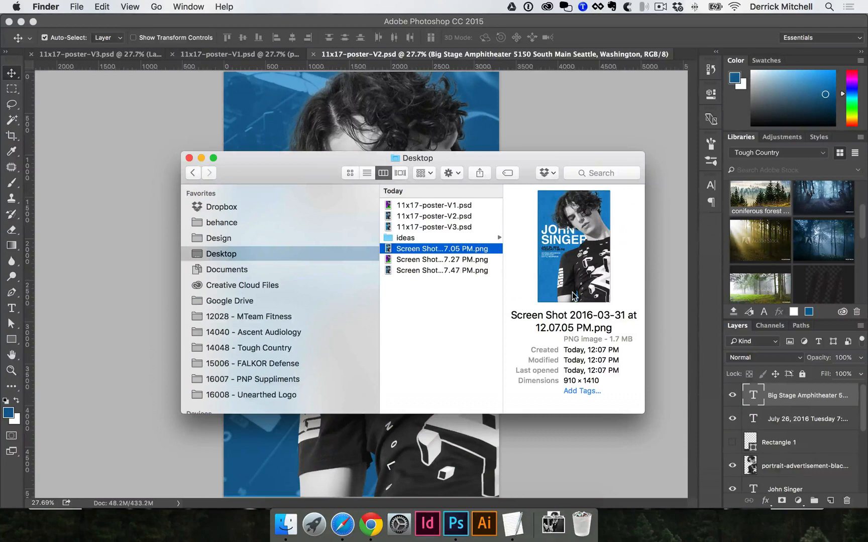
{"action": "key", "text": "Return"}
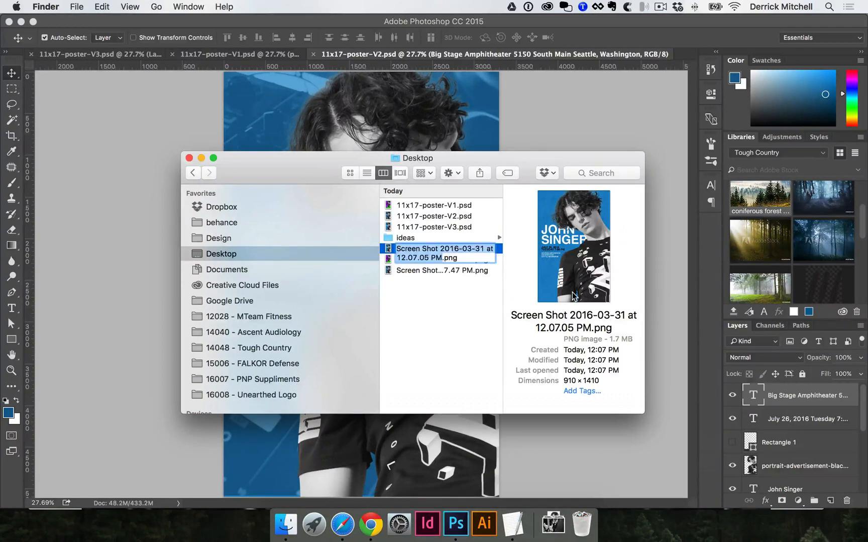
{"action": "key", "text": "Return"}
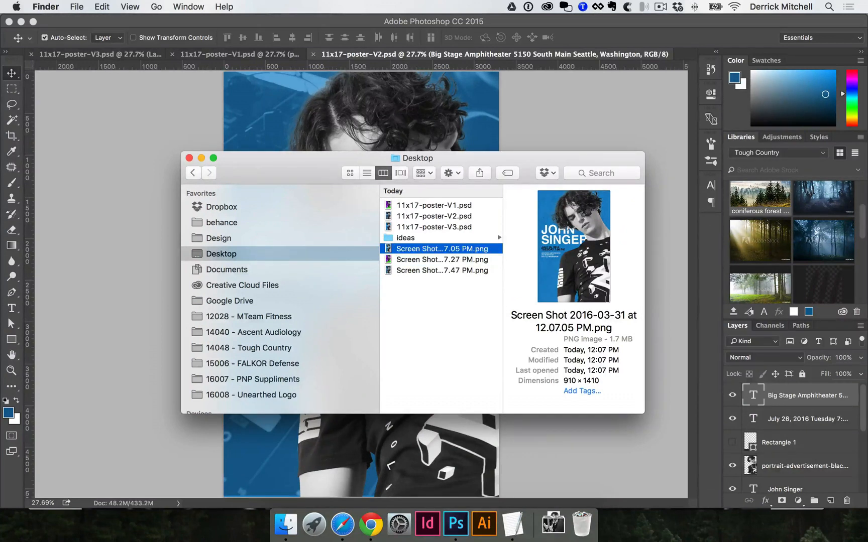
{"action": "left_click", "coordinate": [436, 250]}
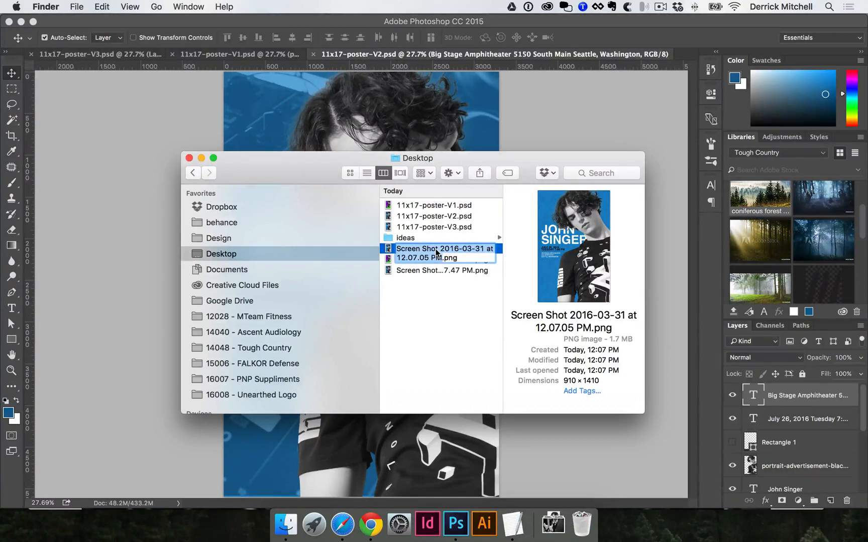
{"action": "type", "text": "poster-V3"}
{"action": "key", "text": "Return"}
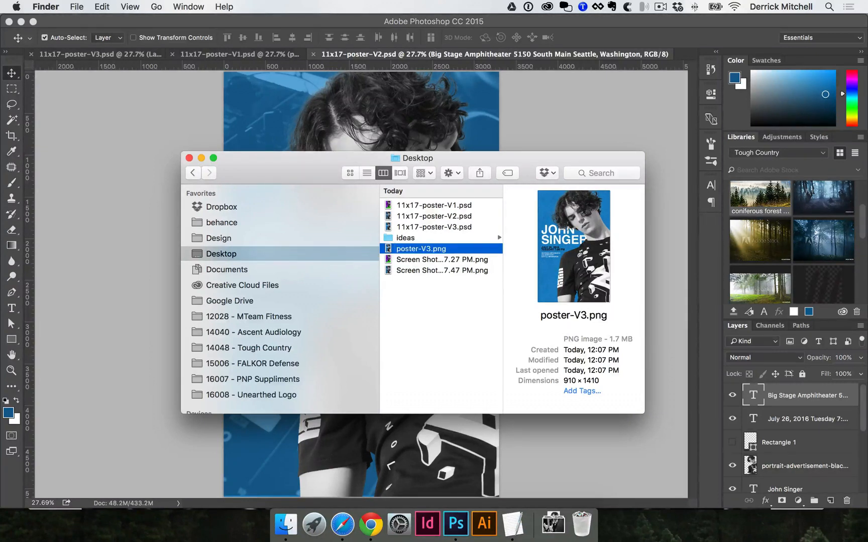
Rename the screenshot of the purple and green poster as poster-V1.
{"action": "key", "text": "Down"}
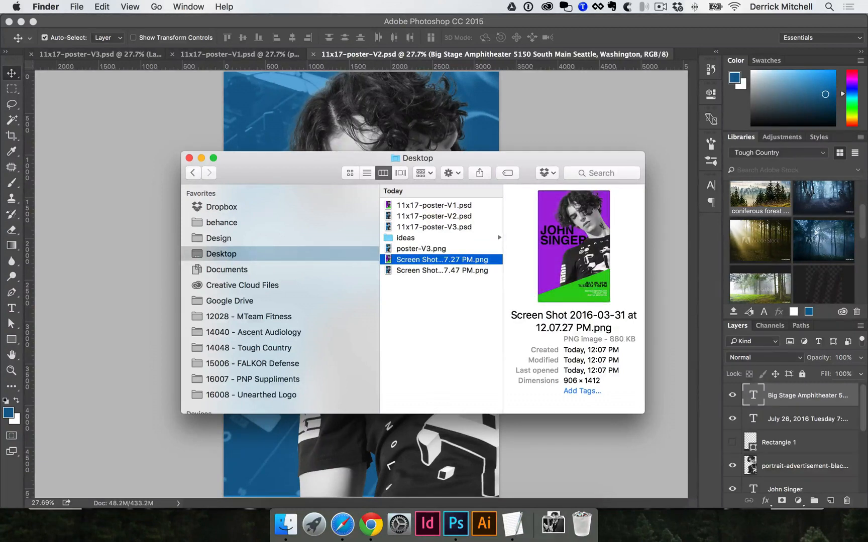
{"action": "key", "text": "Return"}
{"action": "type", "text": "poste"}
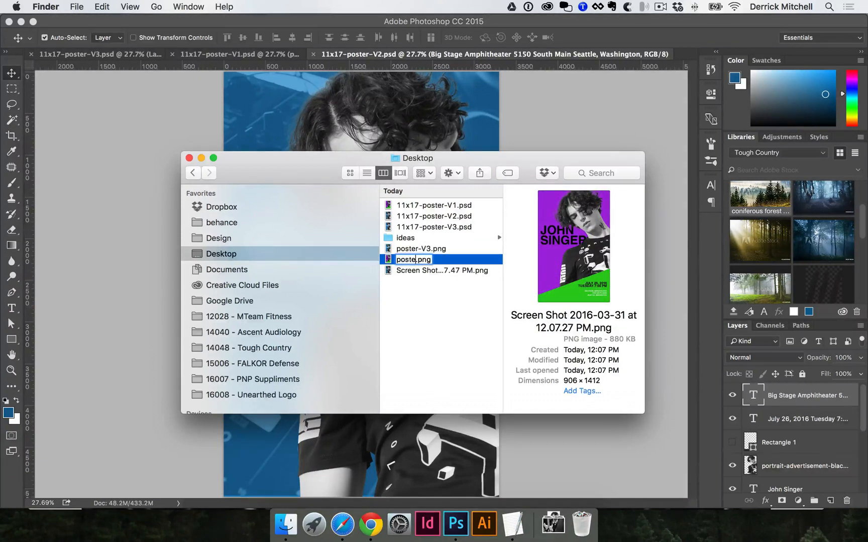
{"action": "type", "text": "r-V1"}
{"action": "key", "text": "Return"}
Rename the remaining screenshot, the poster with the dark blue background image, as poster-V2.
{"action": "key", "text": "Down"}
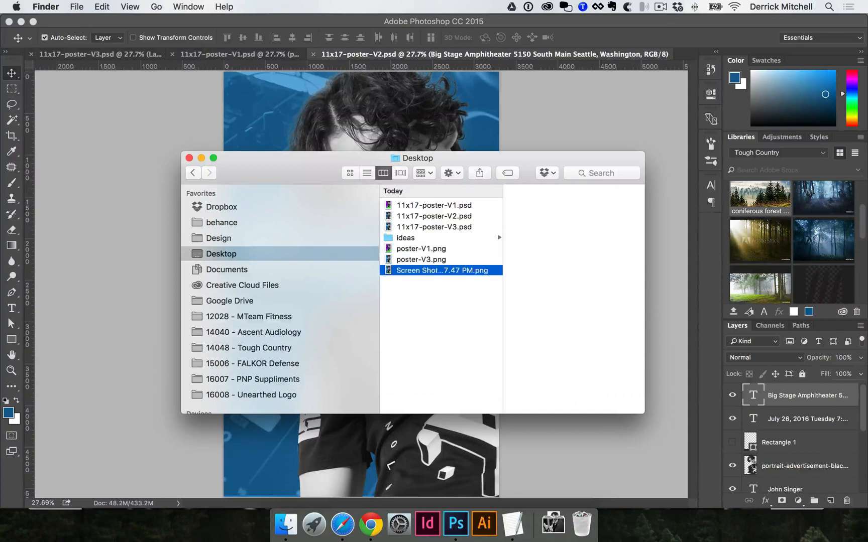
{"action": "key", "text": "Return"}
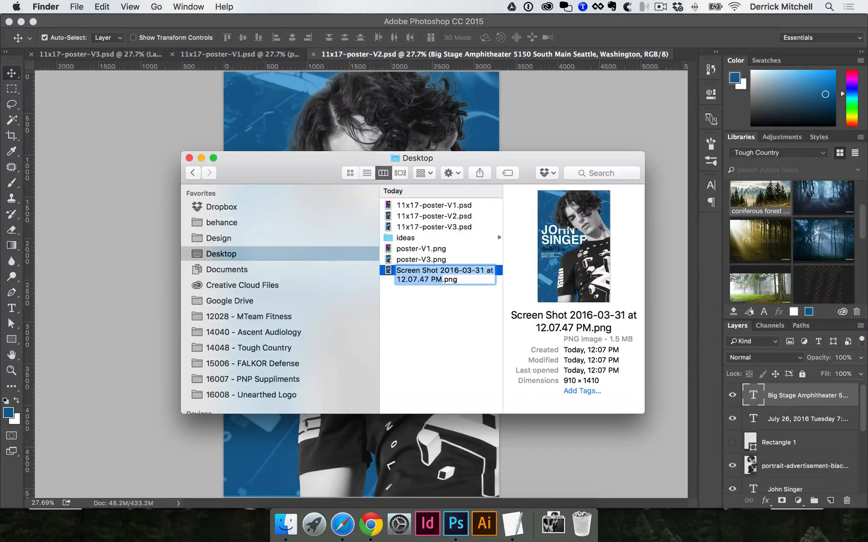
{"action": "type", "text": "poster-V2"}
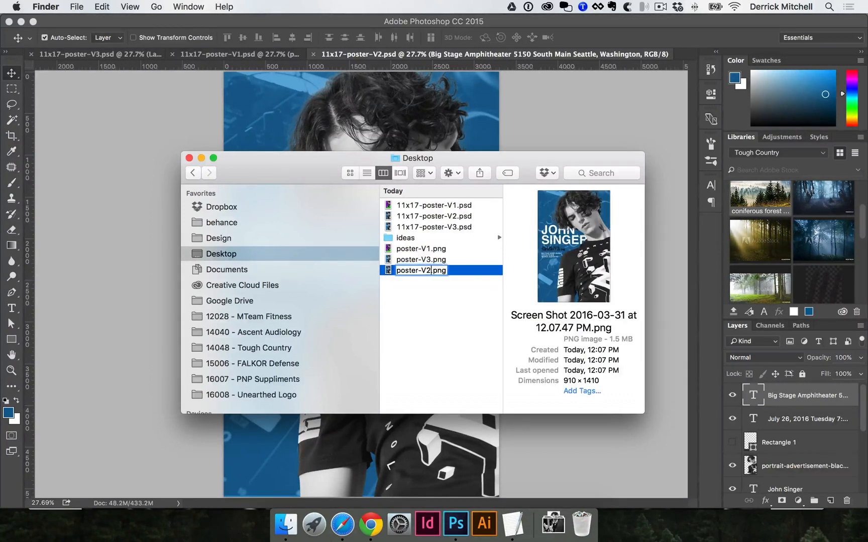
{"action": "key", "text": "Return"}
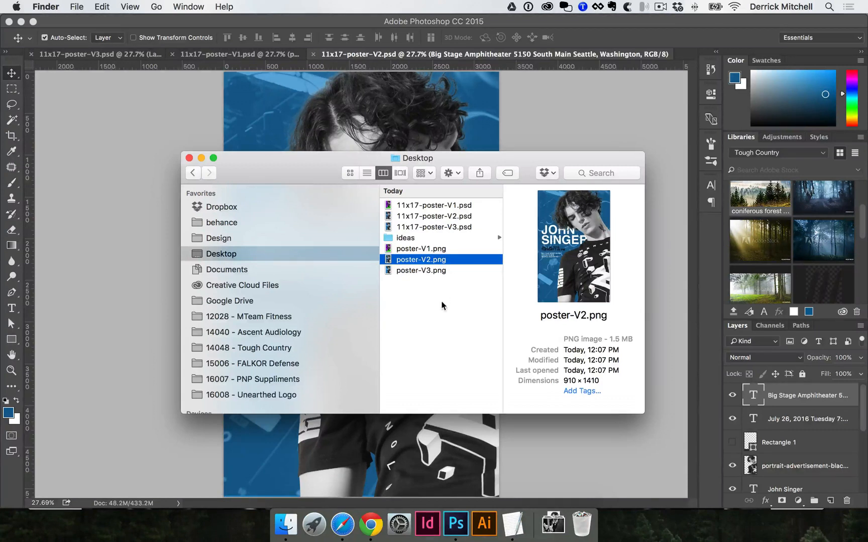
Check the file details of poster-V1.png and poster-V2.png, and preview poster-V2.png at full size.
{"action": "left_click", "coordinate": [430, 249]}
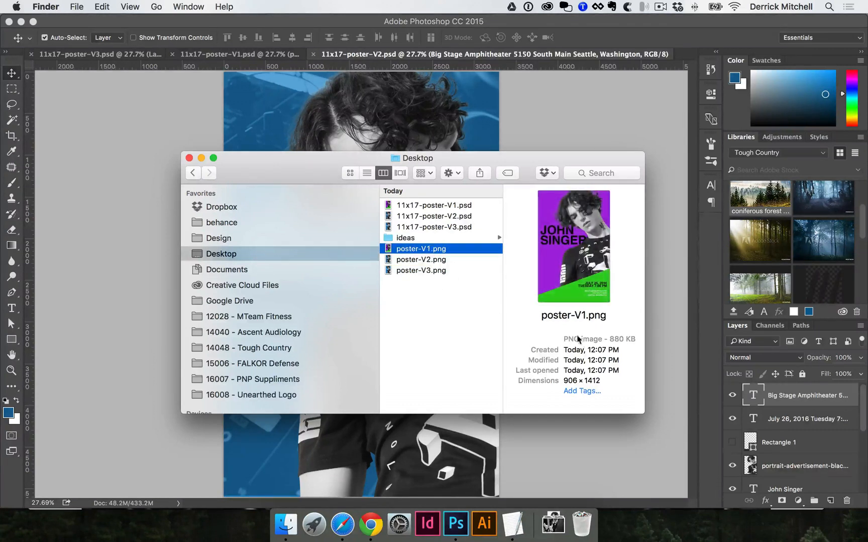
{"action": "key", "text": "Down"}
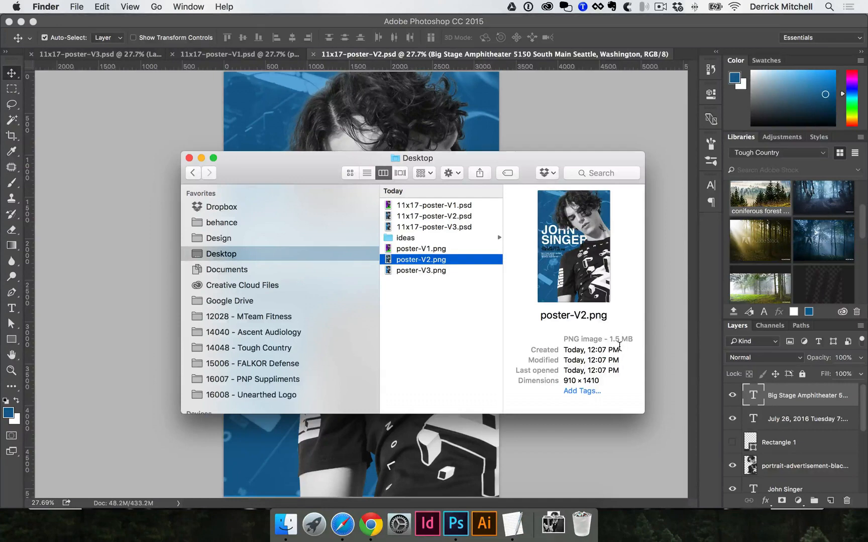
{"action": "key", "text": "space"}
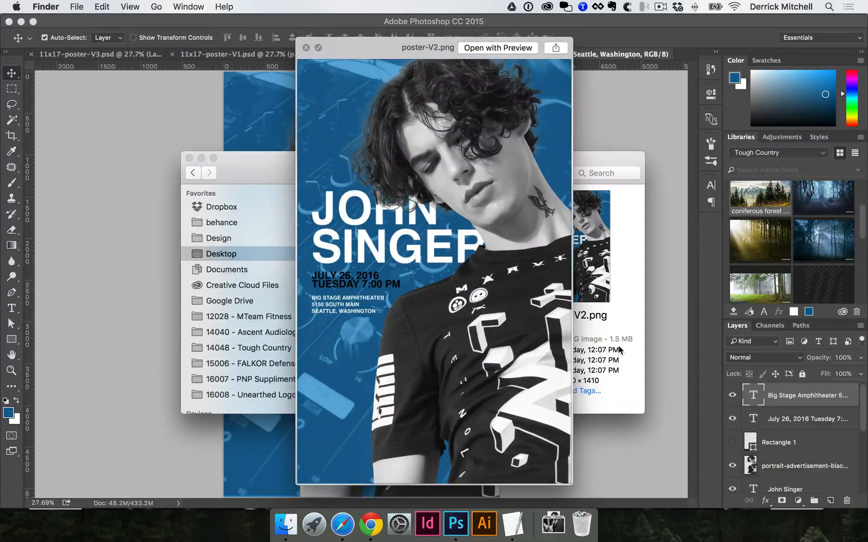
{"action": "key", "text": "space"}
Flip back and forth through full-size previews of poster-V1.png, poster-V2.png and poster-V3.png to compare the three designs.
{"action": "left_click", "coordinate": [441, 249]}
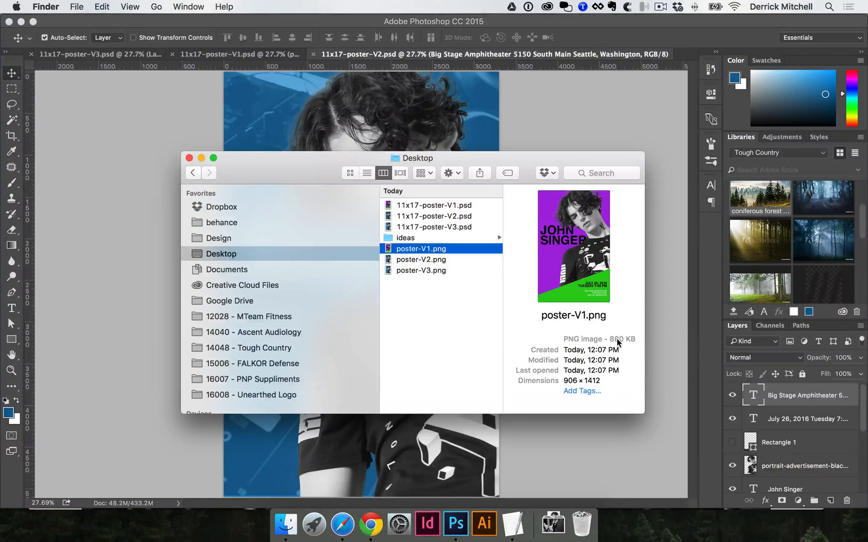
{"action": "key", "text": "space"}
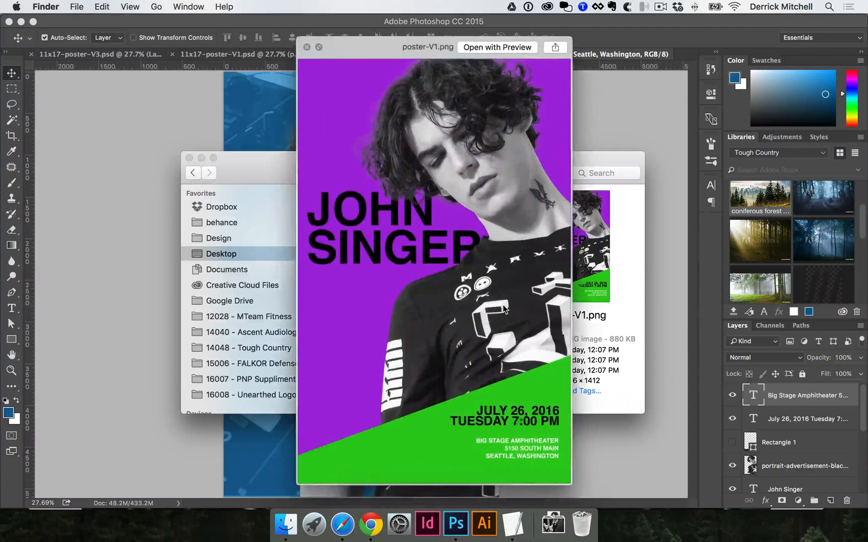
{"action": "key", "text": "Down"}
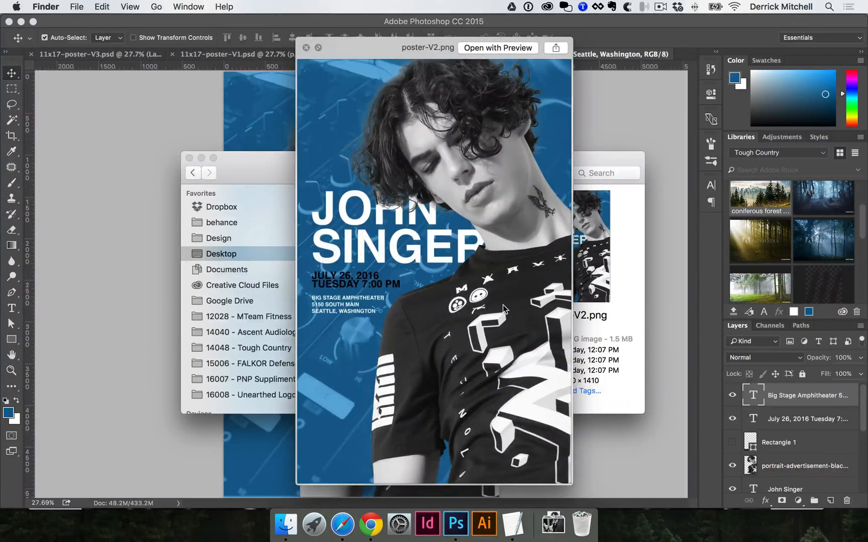
{"action": "key", "text": "Down"}
{"action": "key", "text": "Up"}
{"action": "key", "text": "Up"}
{"action": "key", "text": "Down"}
{"action": "key", "text": "Down"}
{"action": "key", "text": "Up"}
{"action": "key", "text": "Up"}
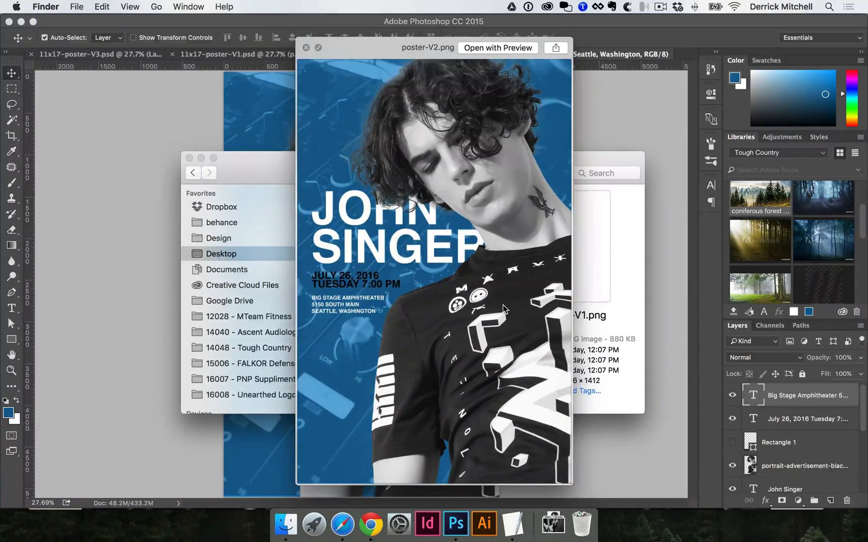
{"action": "key", "text": "space"}
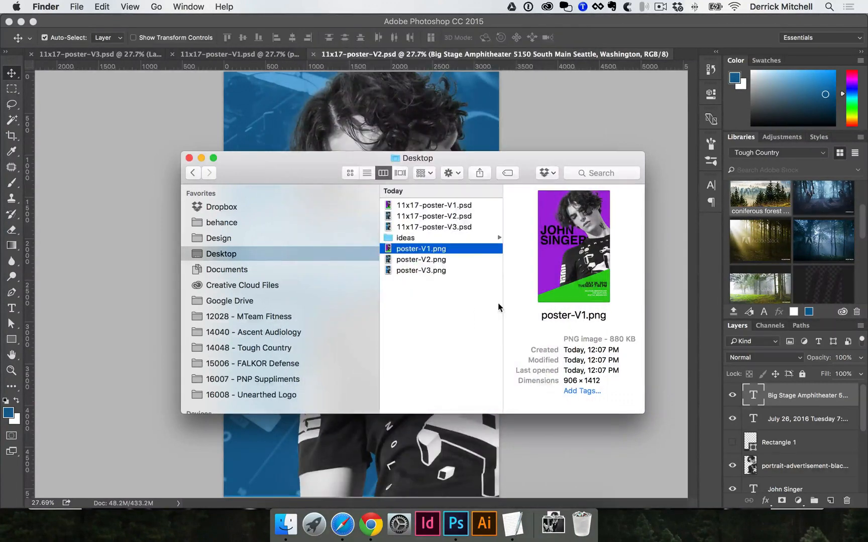
{"action": "key", "text": "space"}
{"action": "key", "text": "Down"}
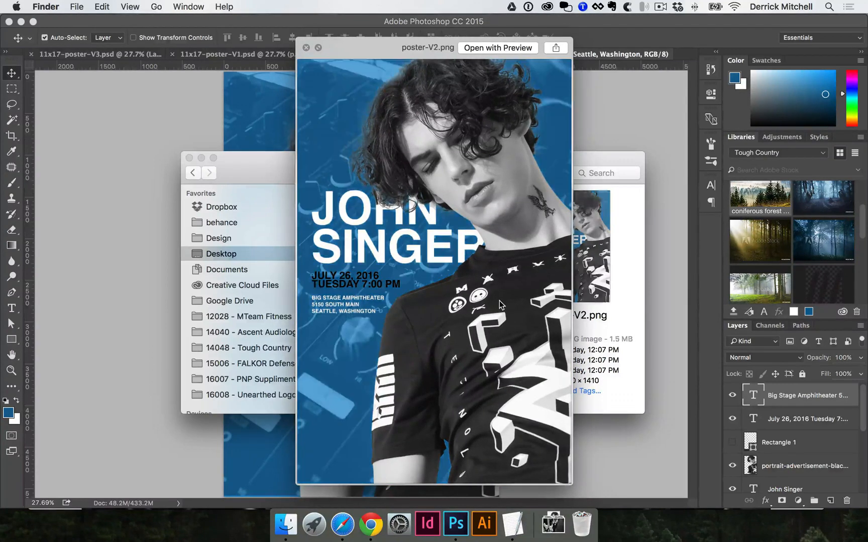
{"action": "key", "text": "Up"}
{"action": "key", "text": "Down"}
{"action": "key", "text": "Down"}
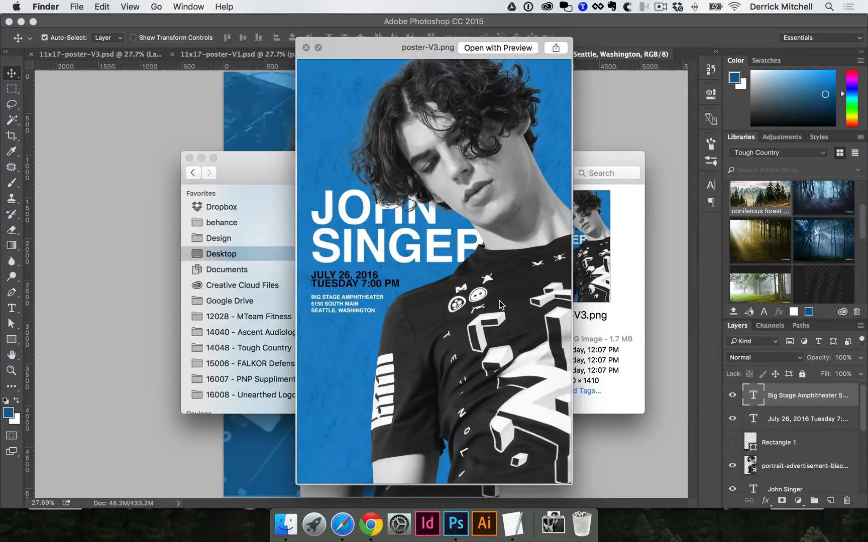
{"action": "key", "text": "space"}
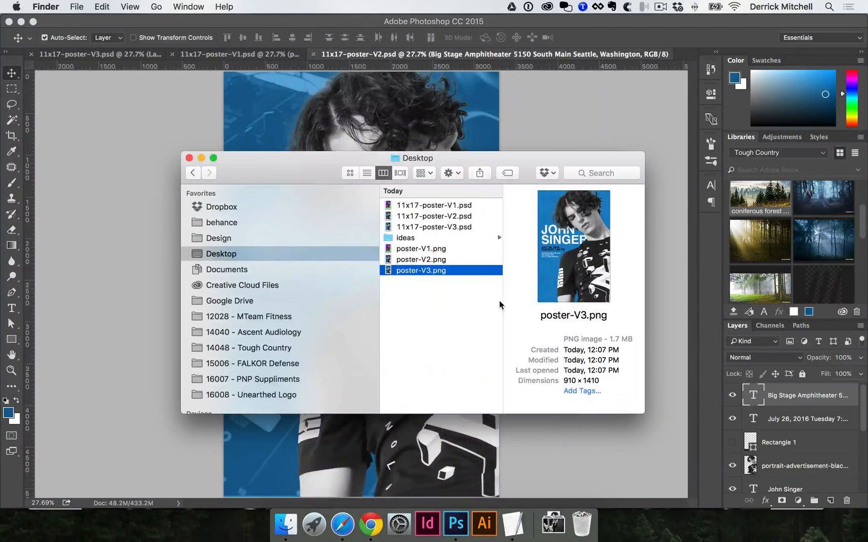
Return to Photoshop and convert 11x17-poster-V3.psd to CMYK color, flattening its layers.
{"action": "left_click", "coordinate": [158, 144]}
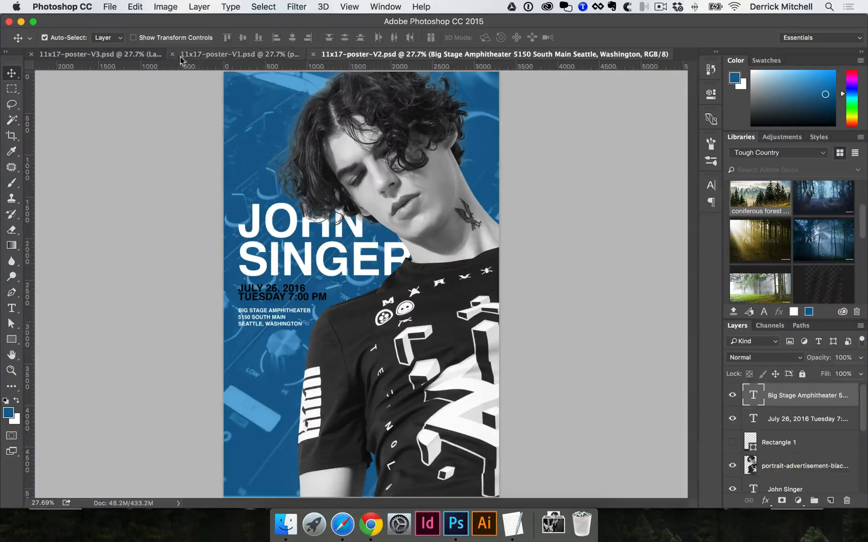
{"action": "left_click", "coordinate": [100, 54]}
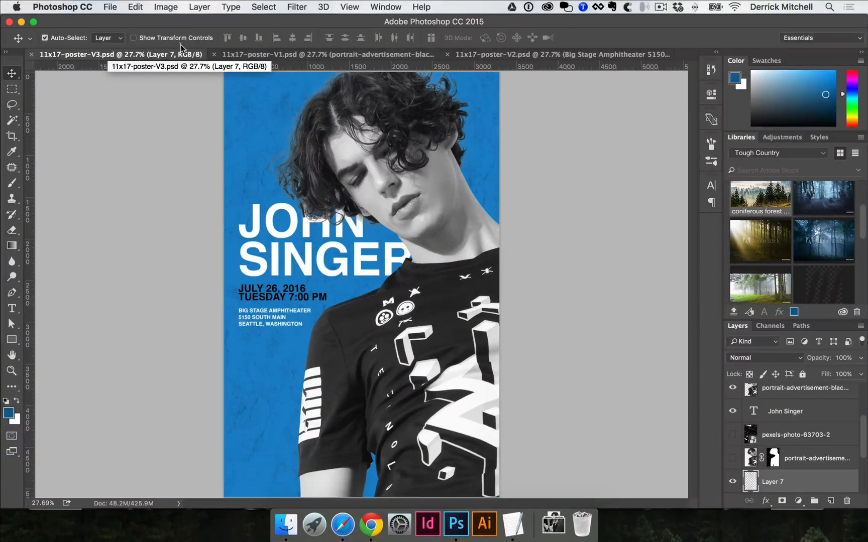
{"action": "left_click", "coordinate": [171, 8]}
{"action": "mouse_move", "coordinate": [173, 21]}
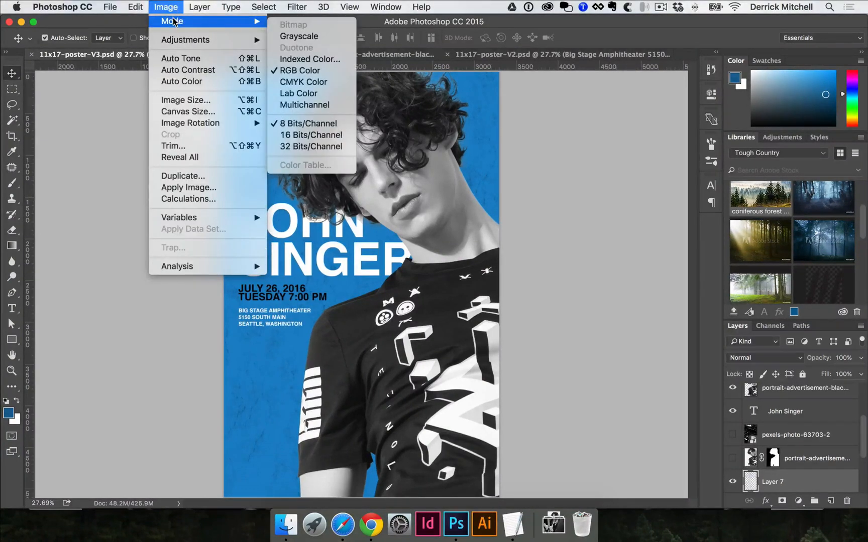
{"action": "left_click", "coordinate": [312, 83]}
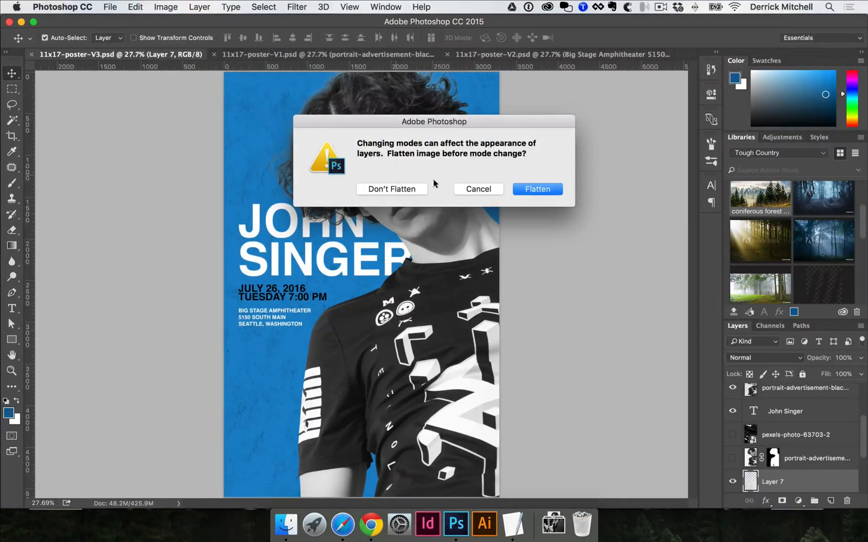
{"action": "left_click", "coordinate": [535, 189]}
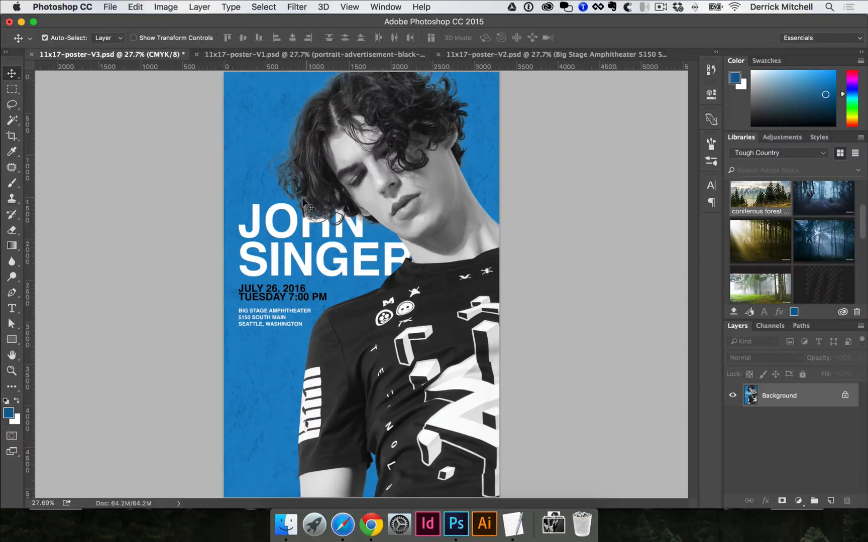
{"action": "left_click", "coordinate": [291, 7]}
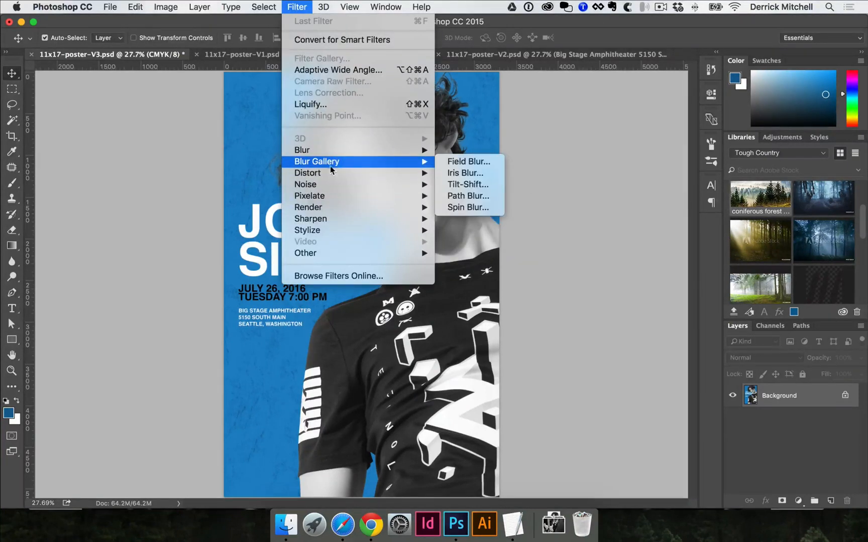
{"action": "left_click", "coordinate": [239, 146]}
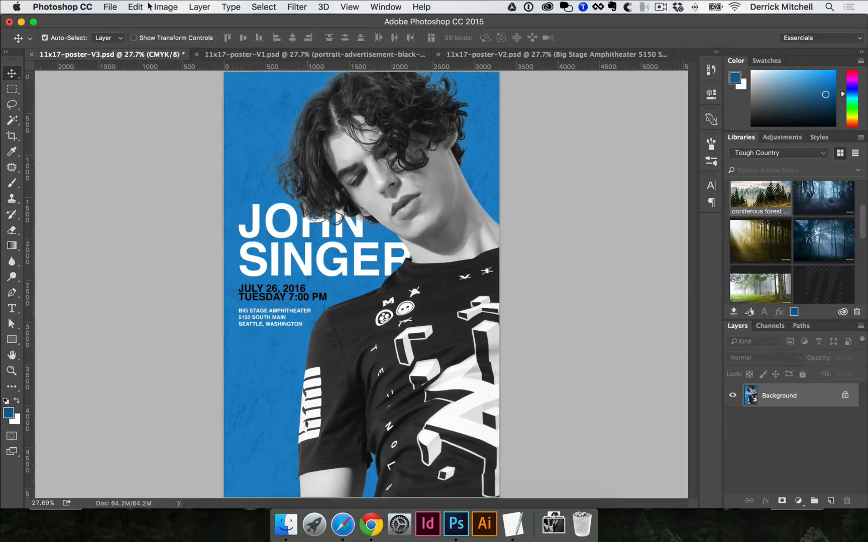
Set up saving the flattened V3 poster to the Desktop as Photoshop PDF 11x17-poster-V3.pdf, using the Working CMYK proof setup.
{"action": "left_click", "coordinate": [110, 6]}
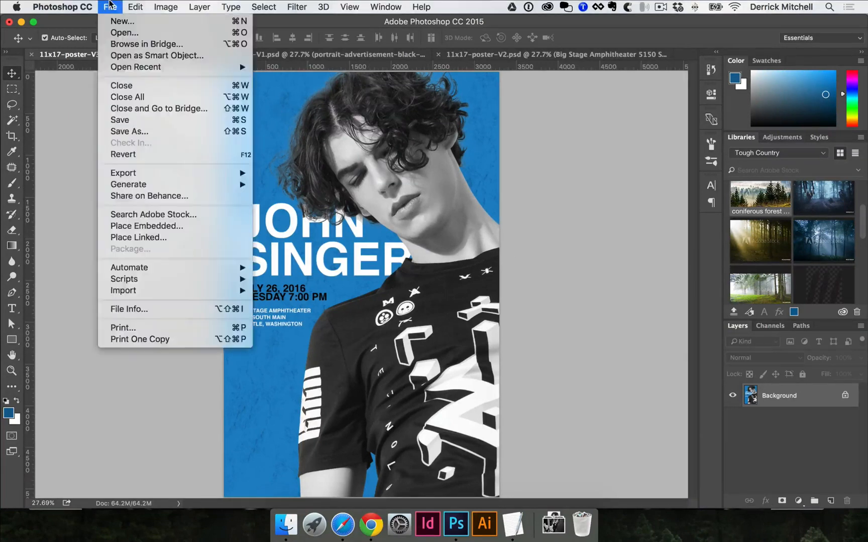
{"action": "left_click", "coordinate": [151, 134]}
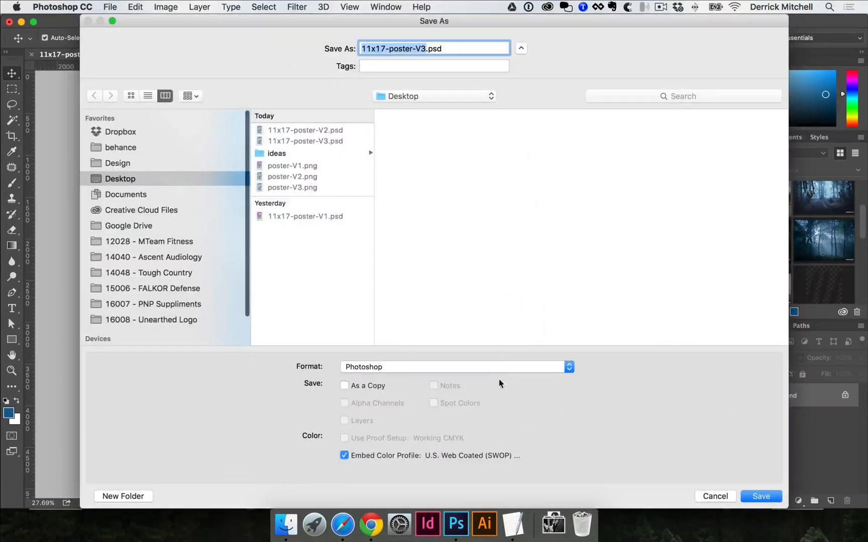
{"action": "left_click", "coordinate": [507, 367]}
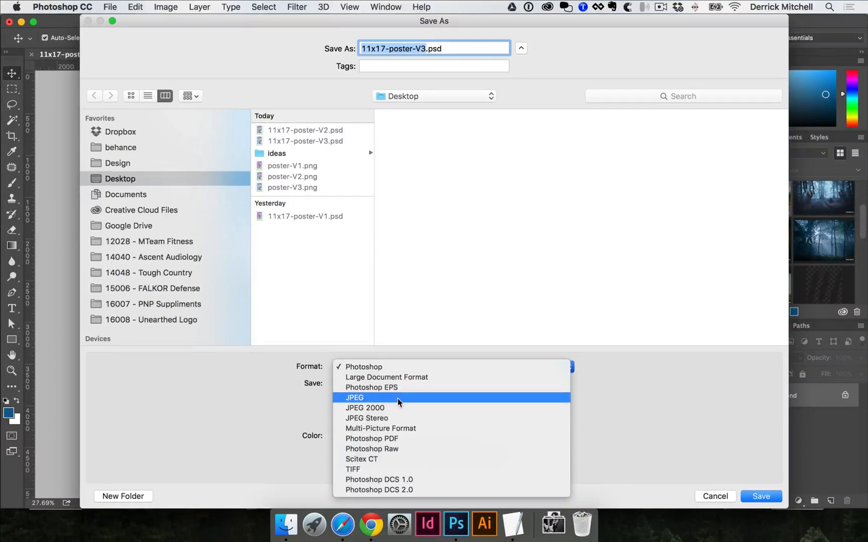
{"action": "left_click", "coordinate": [381, 439]}
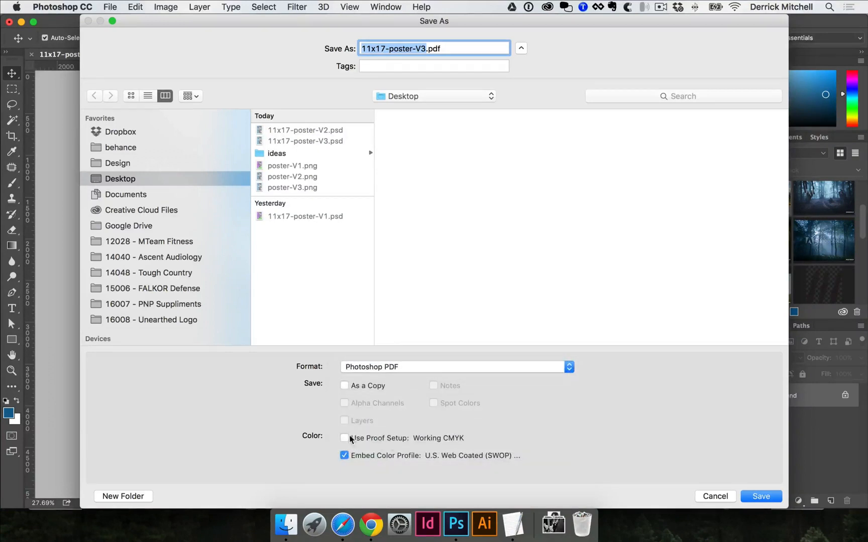
{"action": "left_click", "coordinate": [346, 439]}
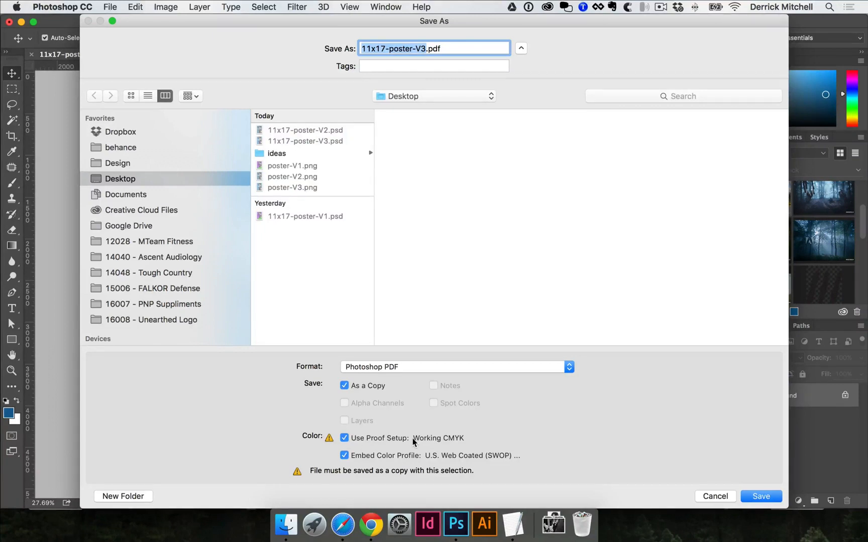
{"action": "left_click", "coordinate": [322, 276]}
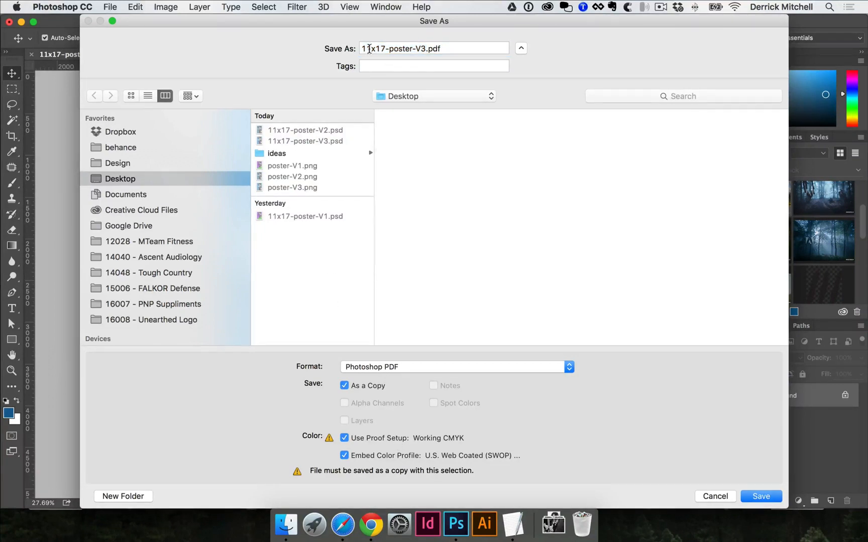
Save the poster PDF with the High Quality Print preset and Preserve Photoshop Editing Capabilities turned off.
{"action": "left_click", "coordinate": [758, 496]}
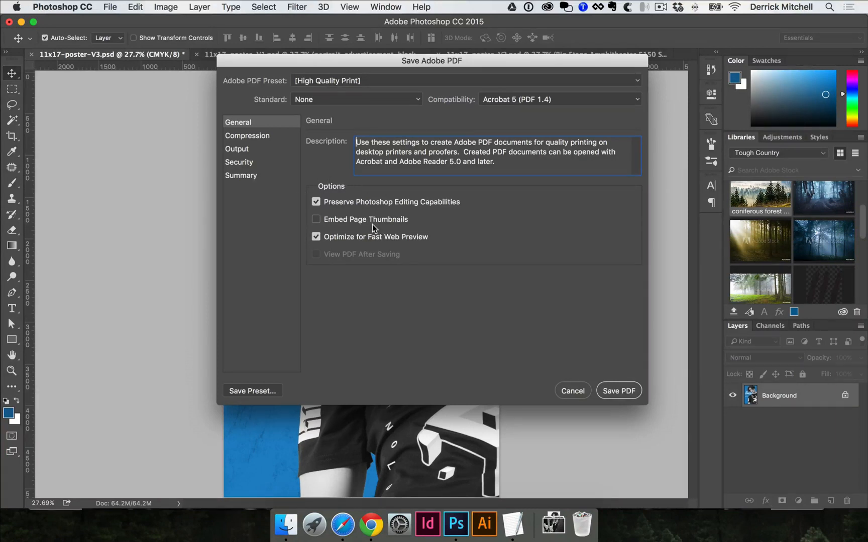
{"action": "left_click", "coordinate": [316, 202]}
{"action": "left_click", "coordinate": [618, 391]}
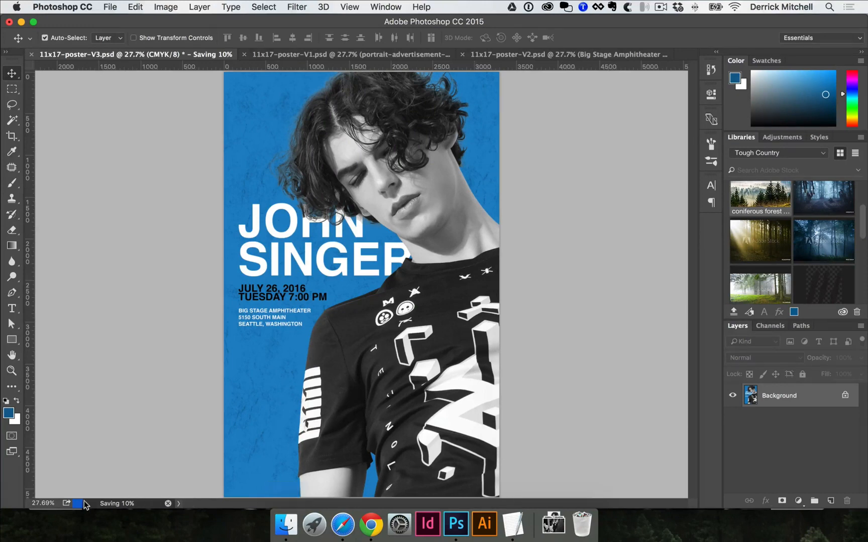
Switch to Finder, check the details of 11x17-poster-V3.pdf on the Desktop, and open it in Acrobat to inspect the whole poster.
{"action": "left_click", "coordinate": [284, 525]}
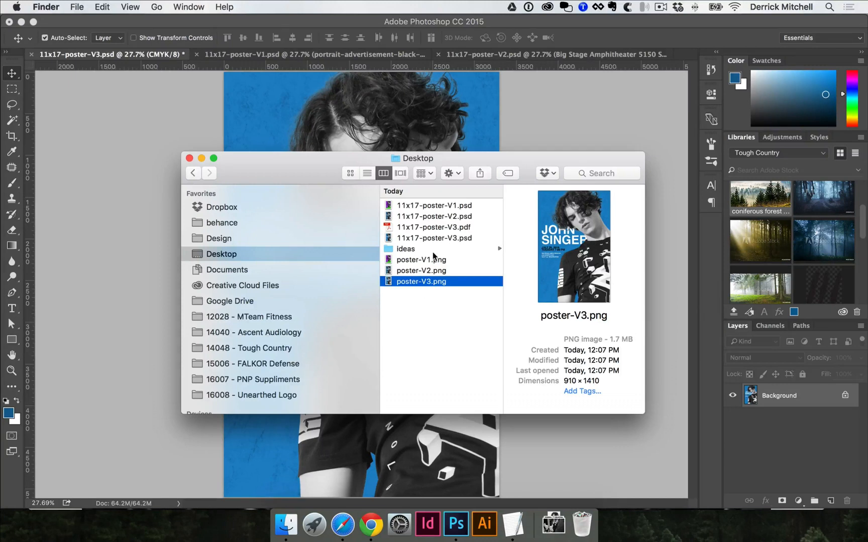
{"action": "left_click", "coordinate": [439, 228]}
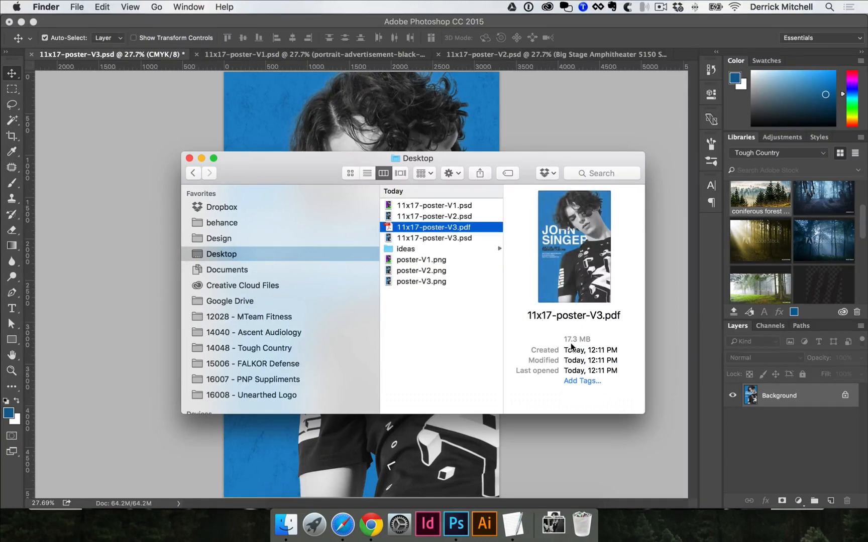
{"action": "double_click", "coordinate": [447, 226]}
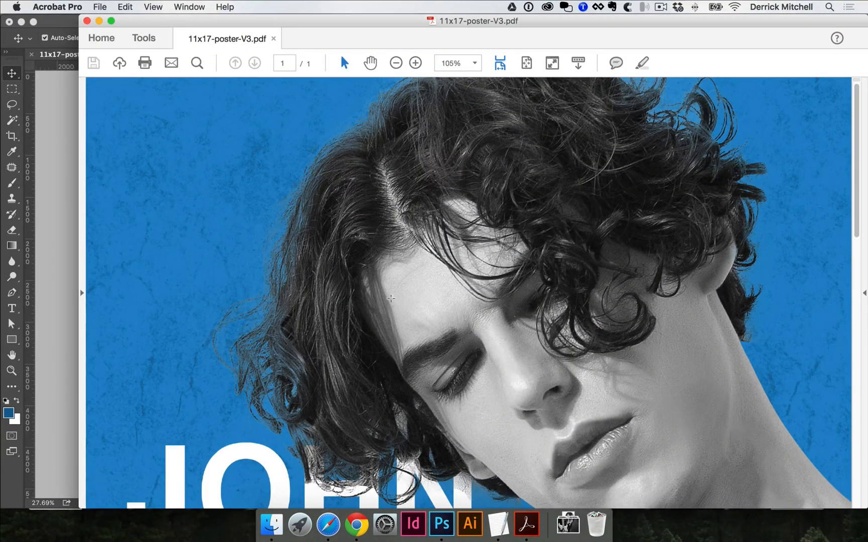
{"action": "scroll", "coordinate": [508, 304], "scroll_direction": "down", "scroll_amount": 5}
{"action": "scroll", "coordinate": [459, 279], "scroll_direction": "down", "scroll_amount": 18}
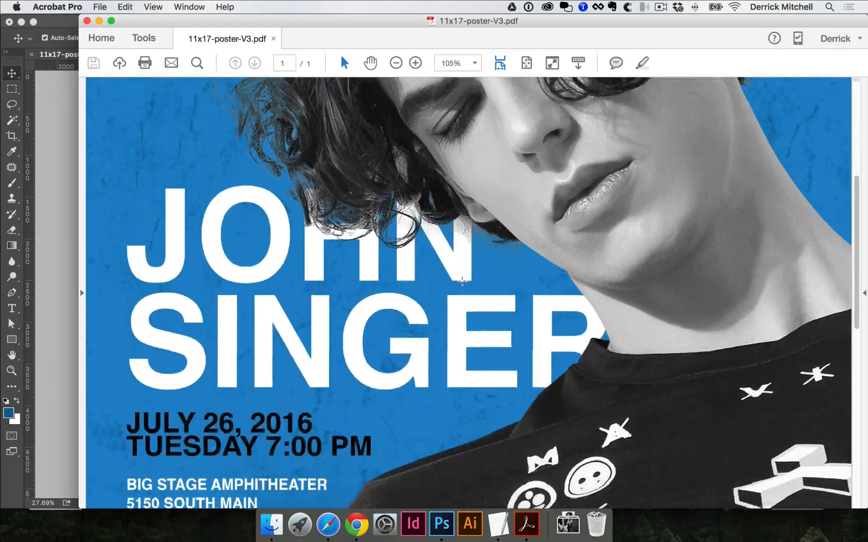
{"action": "scroll", "coordinate": [459, 280], "scroll_direction": "down", "scroll_amount": 12}
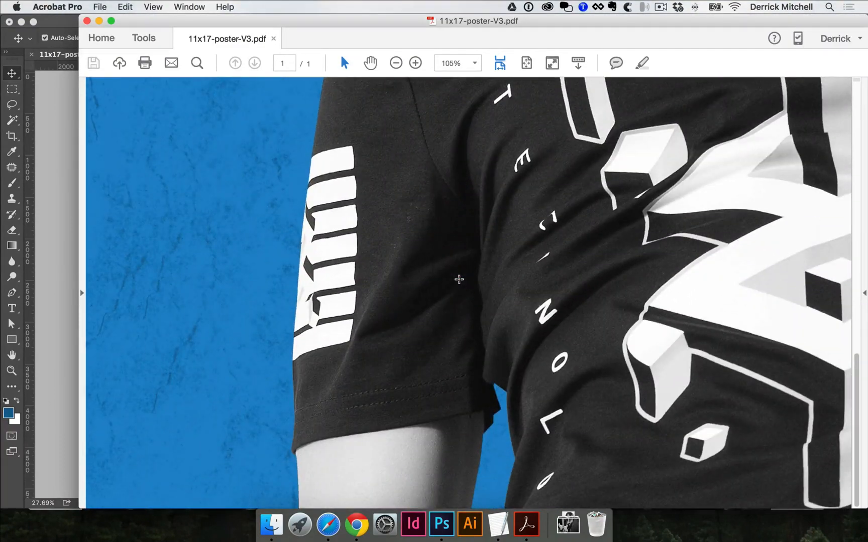
{"action": "scroll", "coordinate": [459, 279], "scroll_direction": "up", "scroll_amount": 20}
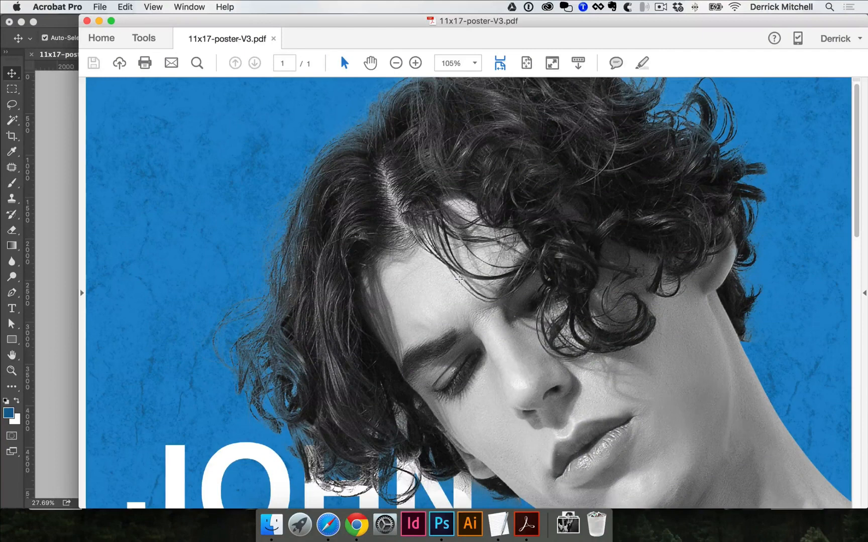